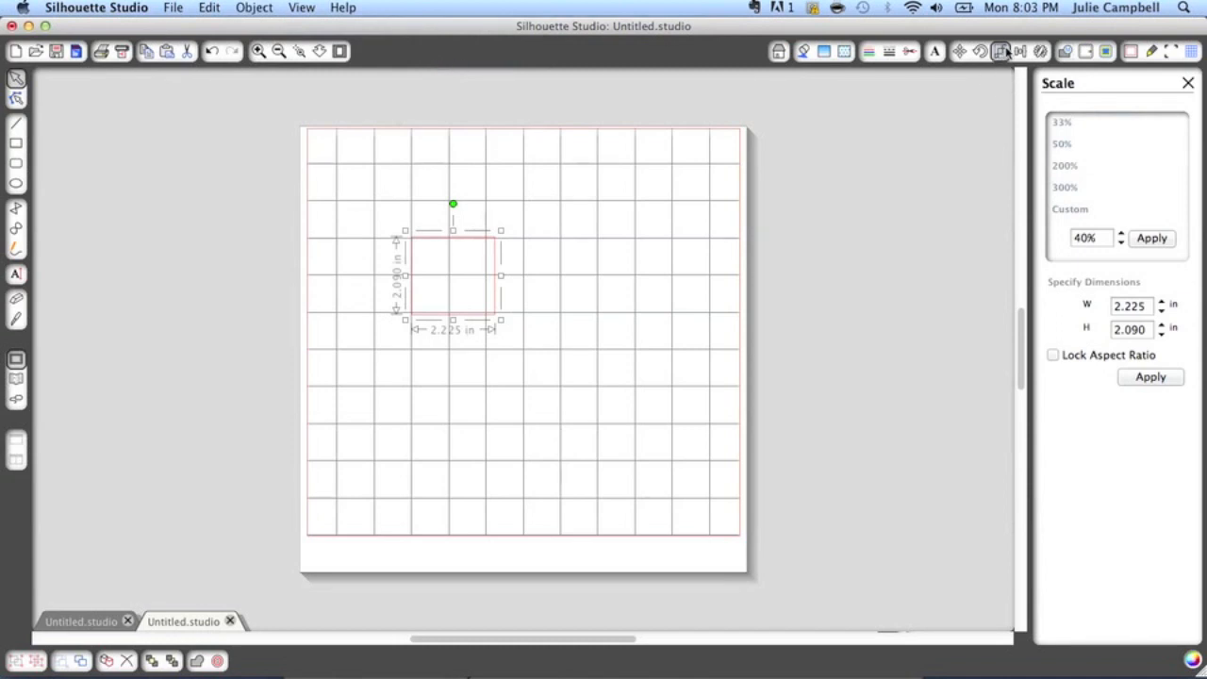
# Set the selected square's dimensions to 2.5 in wide by 2.5 in high and apply them
pyautogui.doubleClick(1133, 305)
pyautogui.write('2.5')
pyautogui.doubleClick(1132, 327)
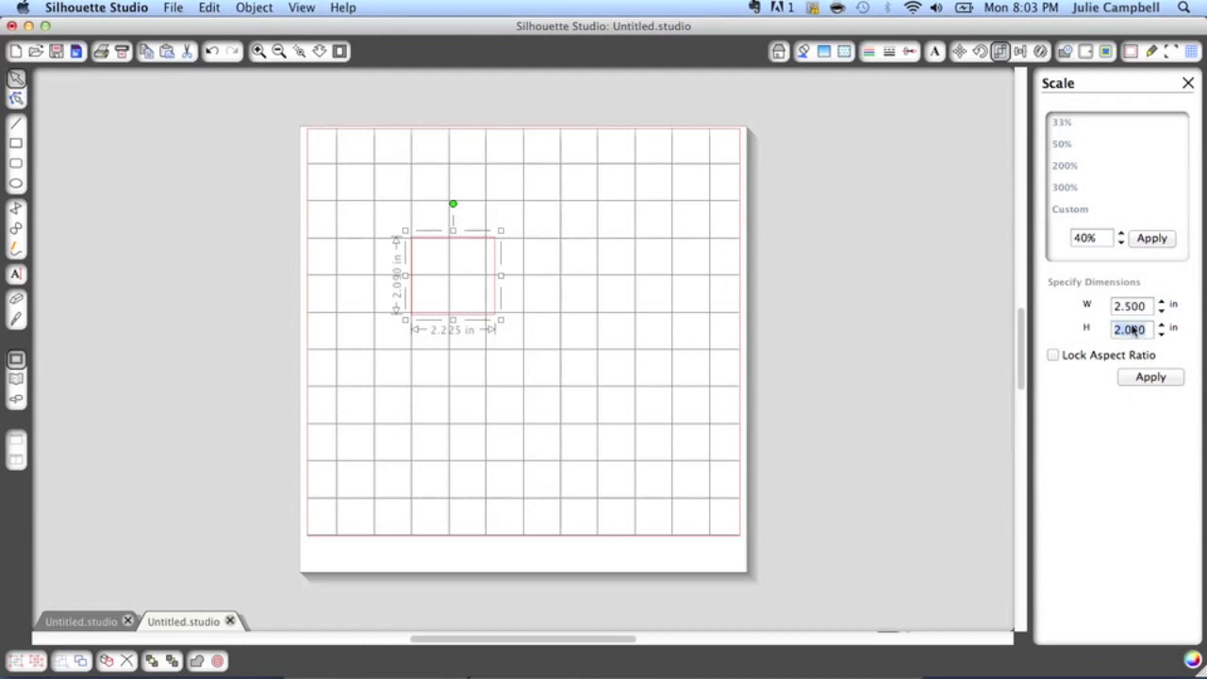
pyautogui.write('2.5')
pyautogui.click(1149, 378)
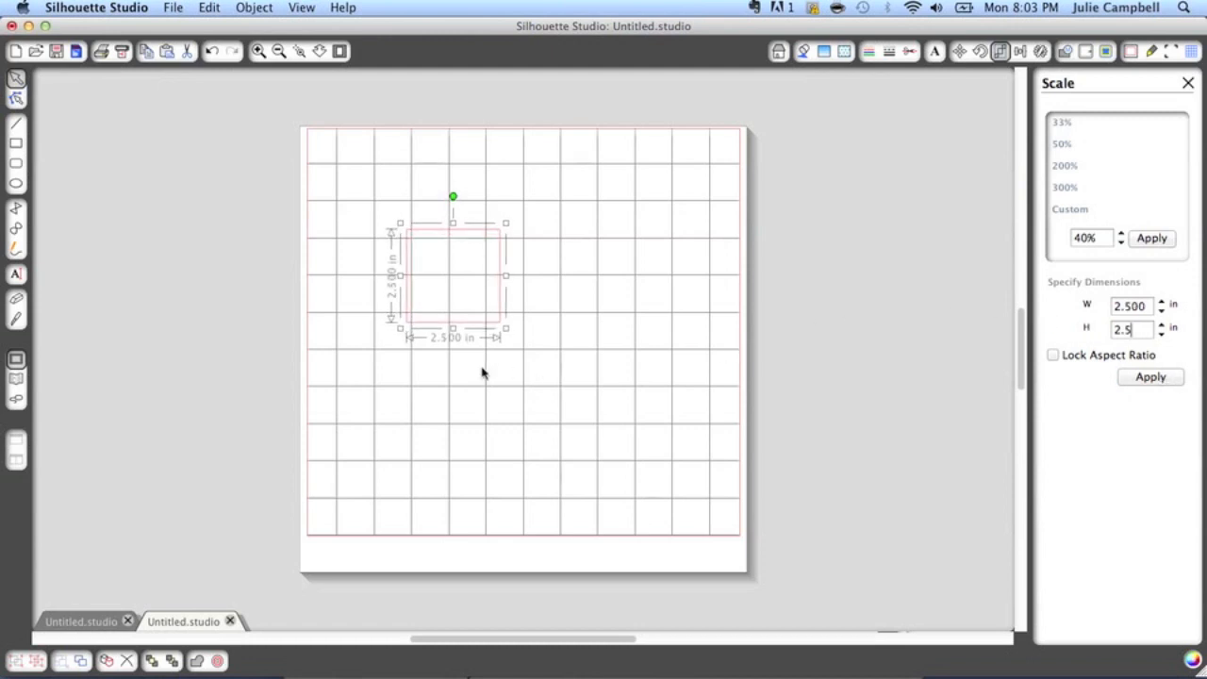
# Draw a rectangle about 2.95 by 3.74 in around the square, leaving a deeper margin below it
pyautogui.click(16, 143)
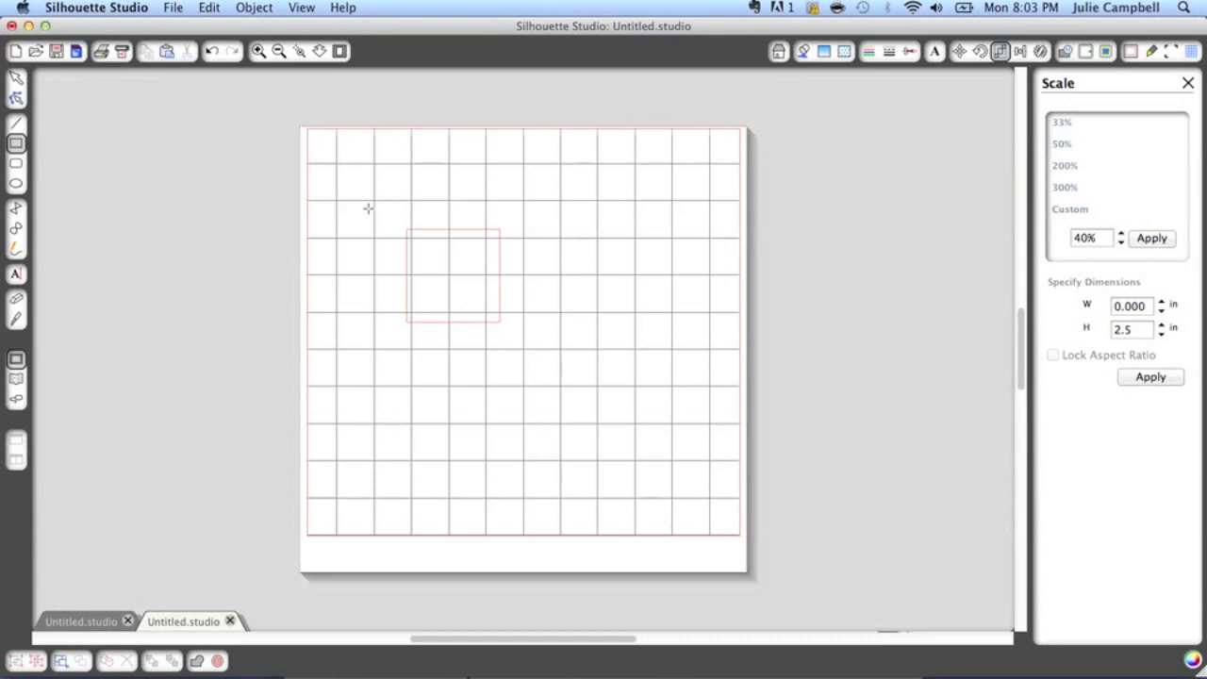
pyautogui.moveTo(398, 221); pyautogui.dragTo(506, 364)
pyautogui.click(424, 358)
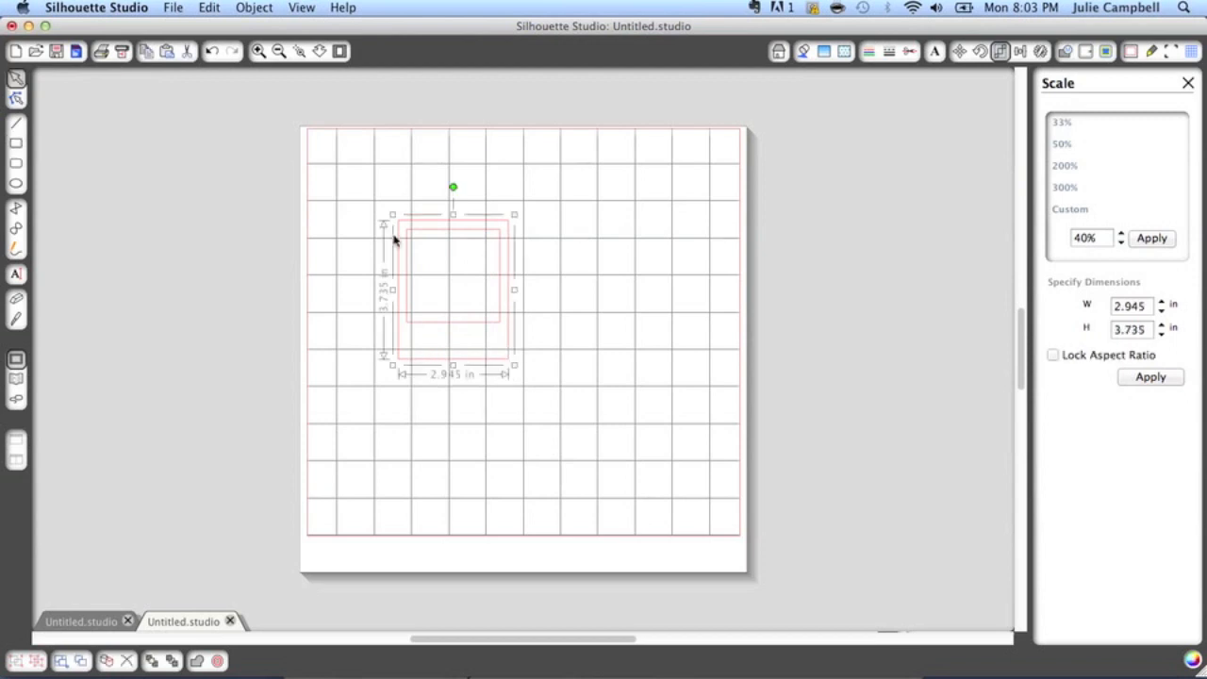
# Shrink the outer rectangle to about 2.87 by 3.34 in so the borders around the square are narrower
pyautogui.moveTo(394, 214); pyautogui.dragTo(395, 217)
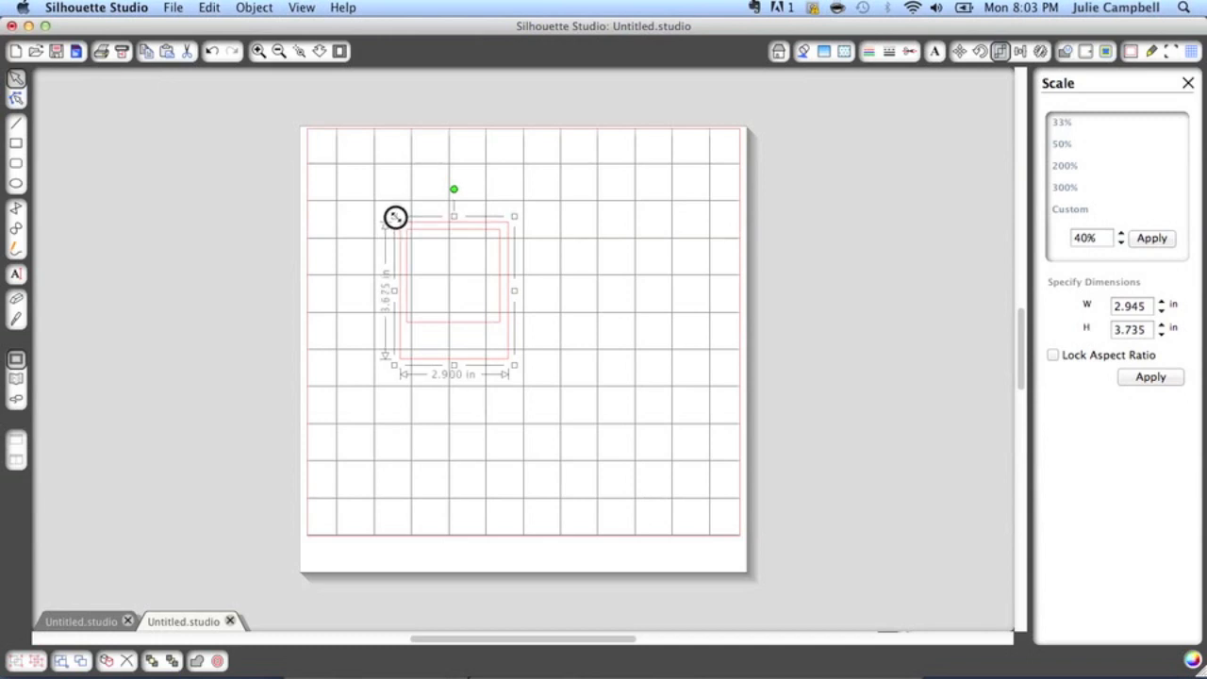
pyautogui.moveTo(395, 217); pyautogui.dragTo(396, 219)
pyautogui.moveTo(517, 218); pyautogui.dragTo(513, 218)
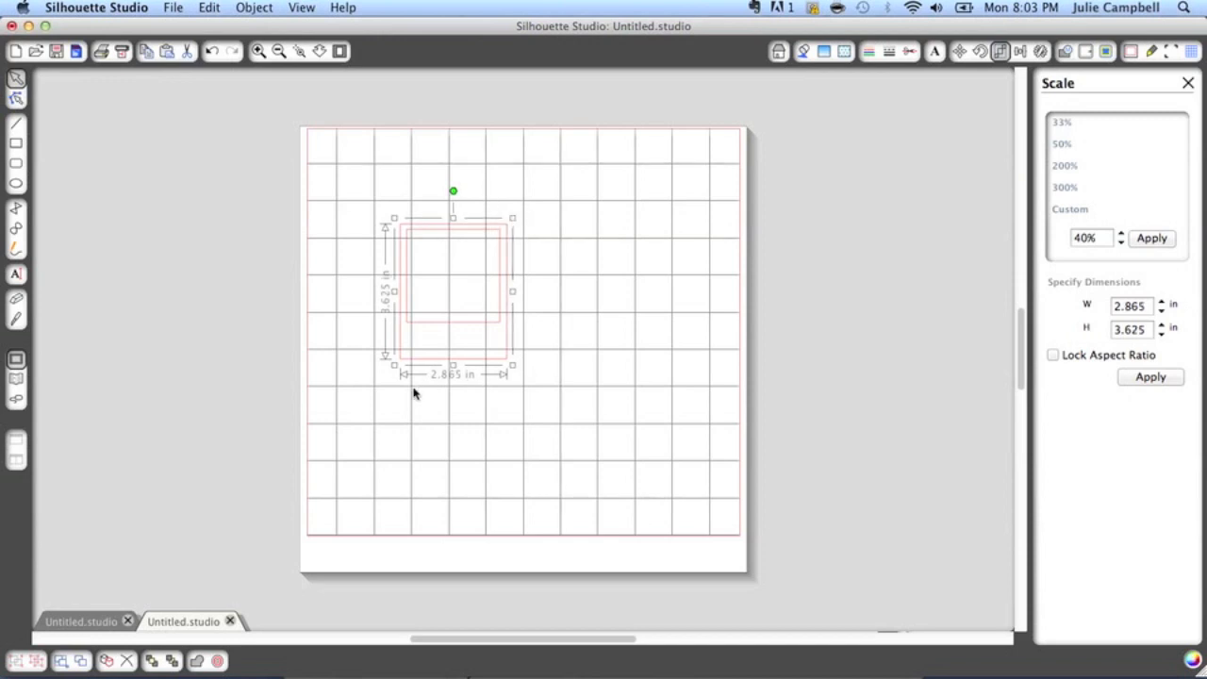
pyautogui.moveTo(453, 363); pyautogui.dragTo(452, 352)
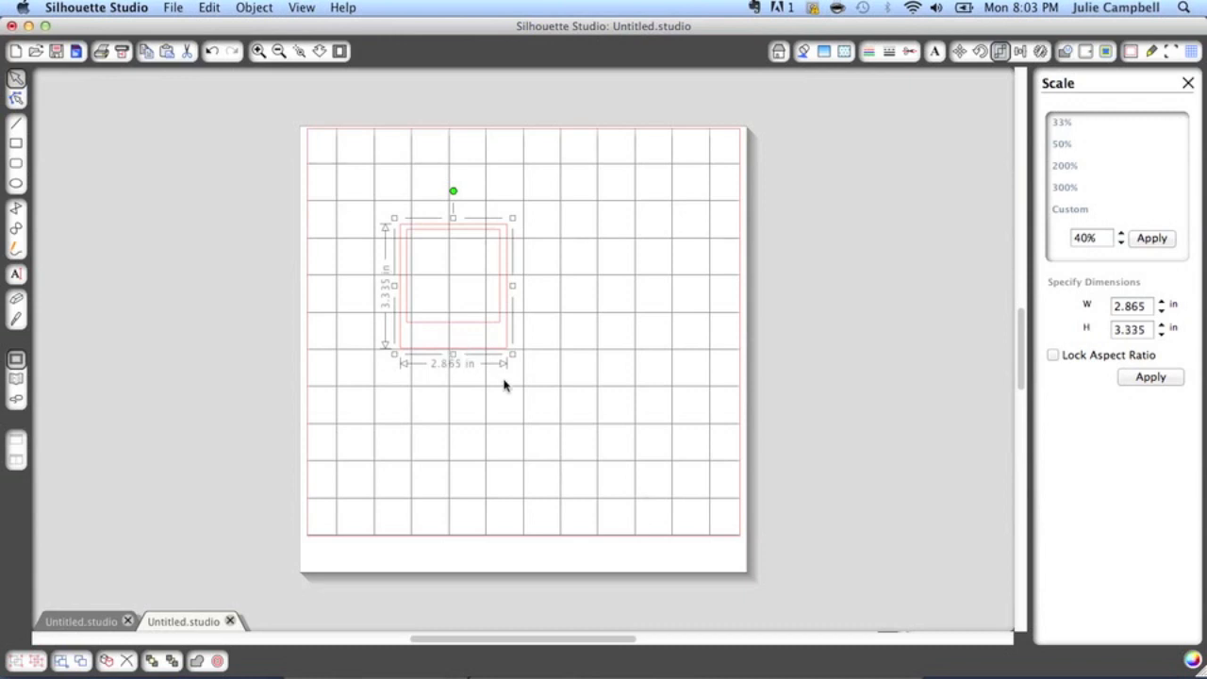
pyautogui.click(530, 411)
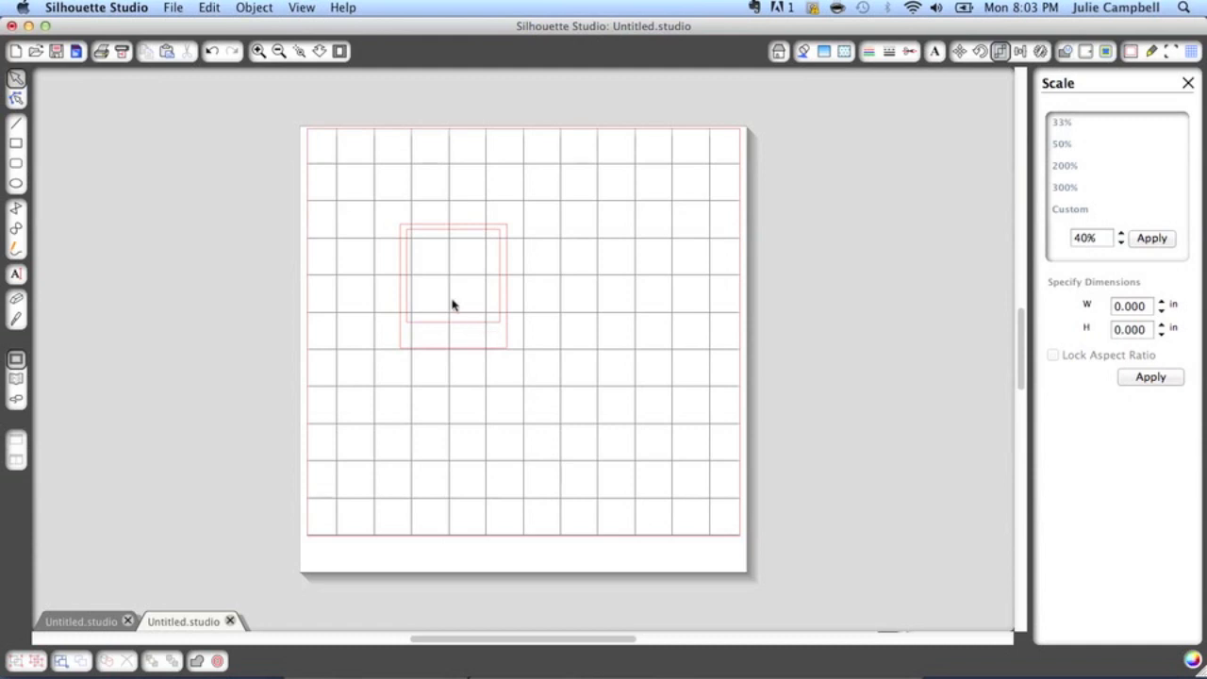
# Align the square and the outer rectangle by their horizontal centers, and move both lower on the page
pyautogui.moveTo(372, 201); pyautogui.dragTo(575, 388)
pyautogui.click(251, 7)
pyautogui.click(252, 7)
pyautogui.click(252, 8)
pyautogui.click(261, 44)
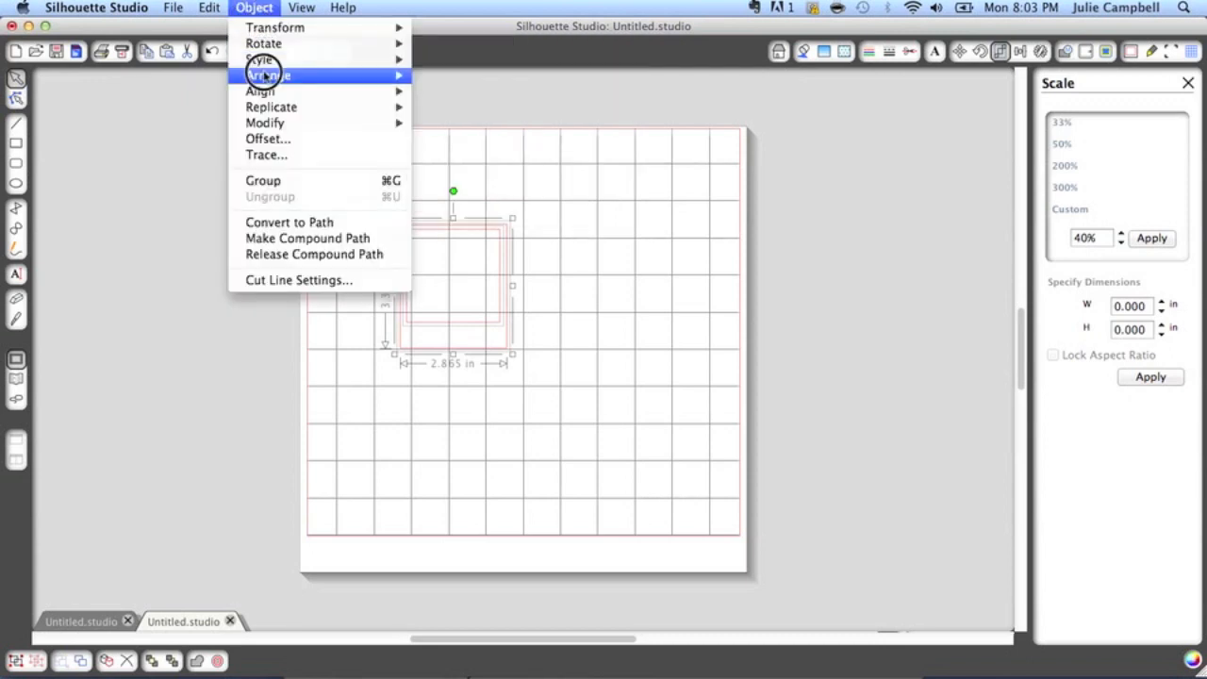
pyautogui.moveTo(263, 91)
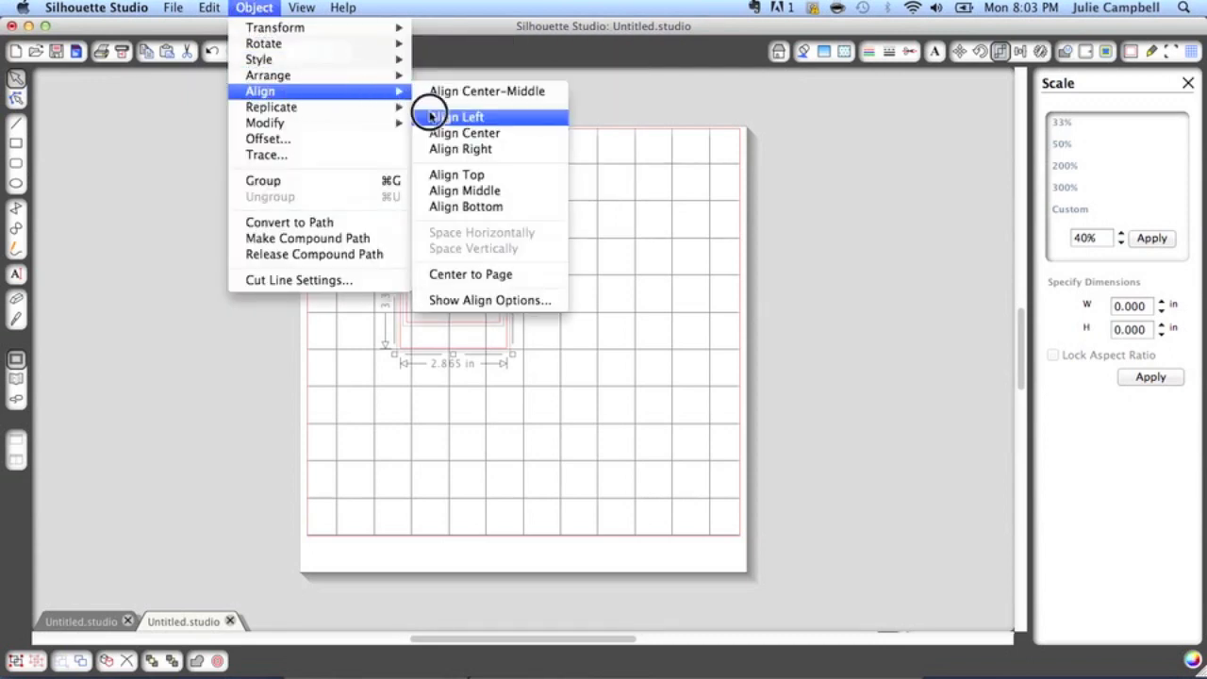
pyautogui.moveTo(475, 176); pyautogui.dragTo(503, 137)
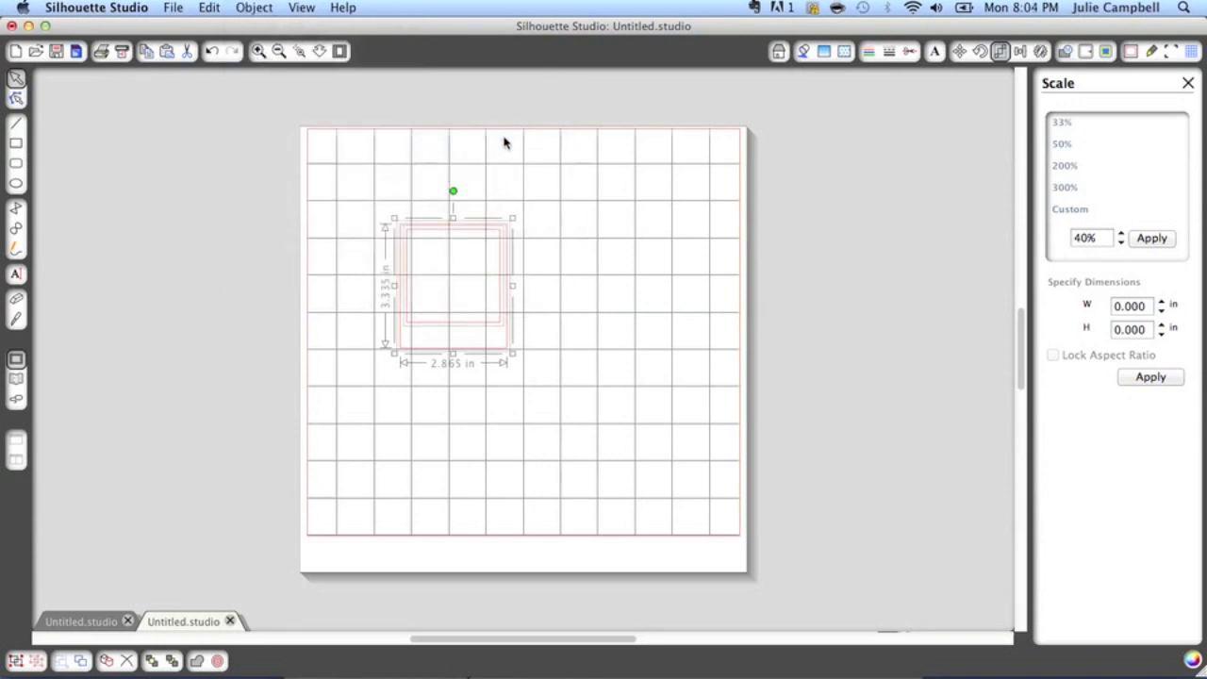
pyautogui.moveTo(437, 232); pyautogui.dragTo(444, 332)
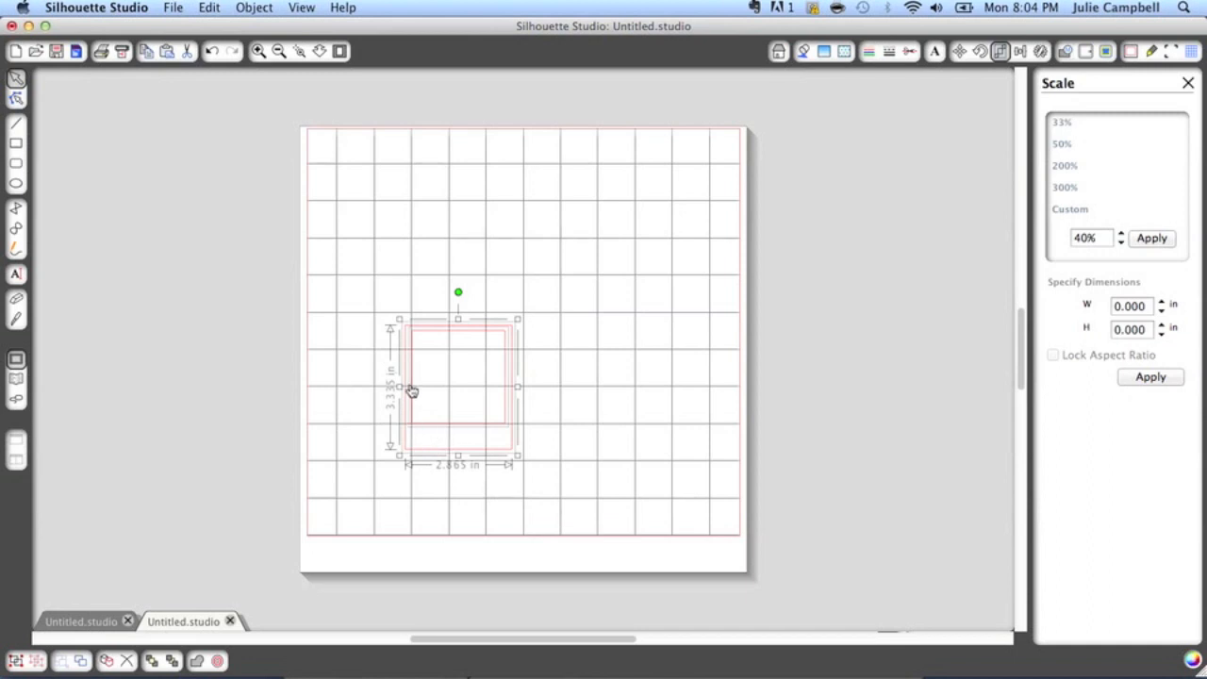
pyautogui.click(555, 397)
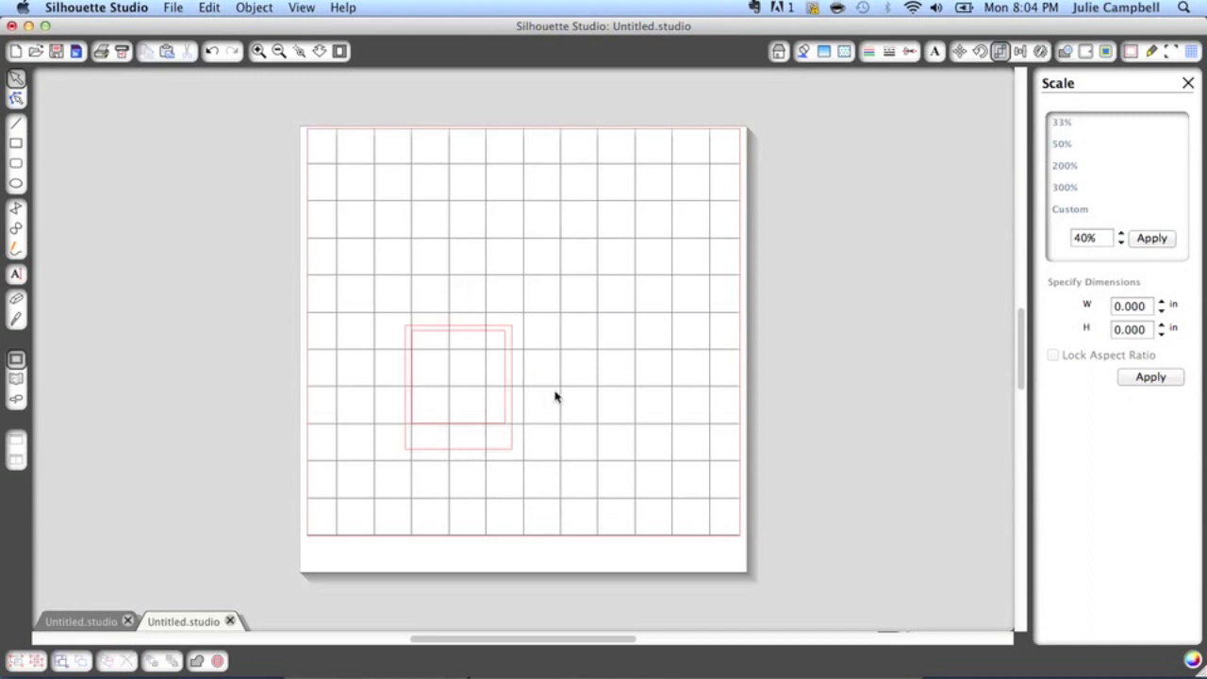
# Move the inner square out of the frame to the empty area near the page's right edge
pyautogui.click(496, 426)
pyautogui.moveTo(496, 425); pyautogui.dragTo(722, 371)
pyautogui.click(597, 463)
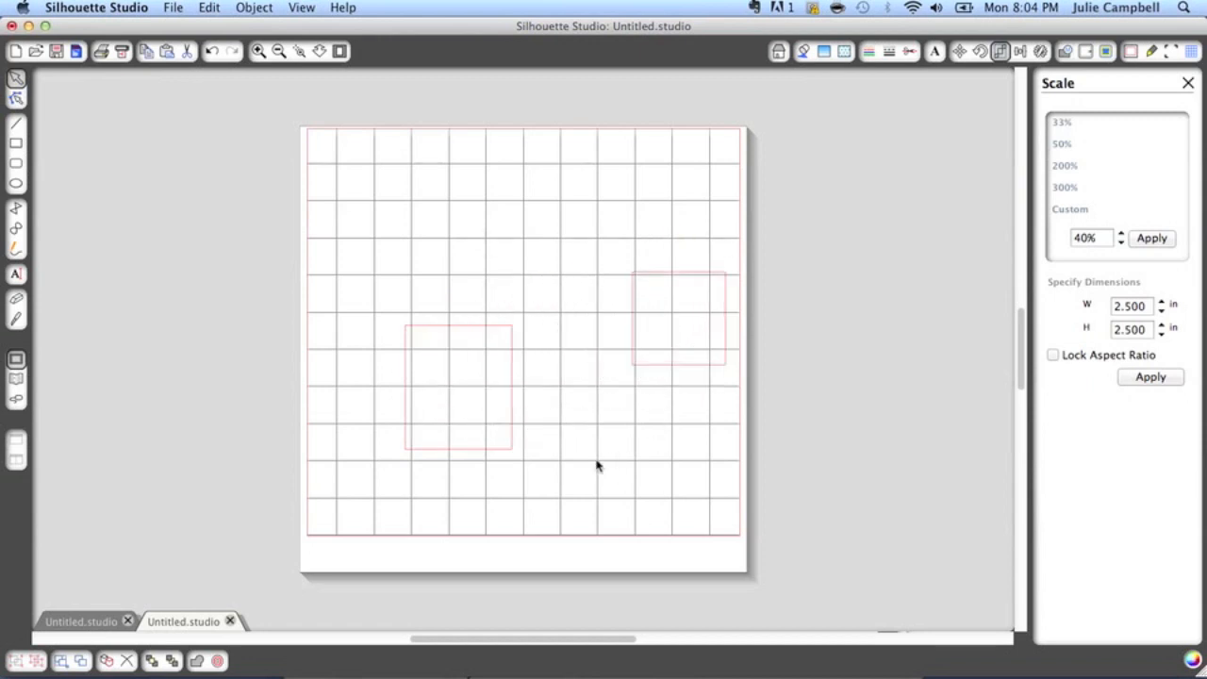
# Duplicate the outer rectangle and place the copy directly above the original so their edges meet
pyautogui.click(515, 450)
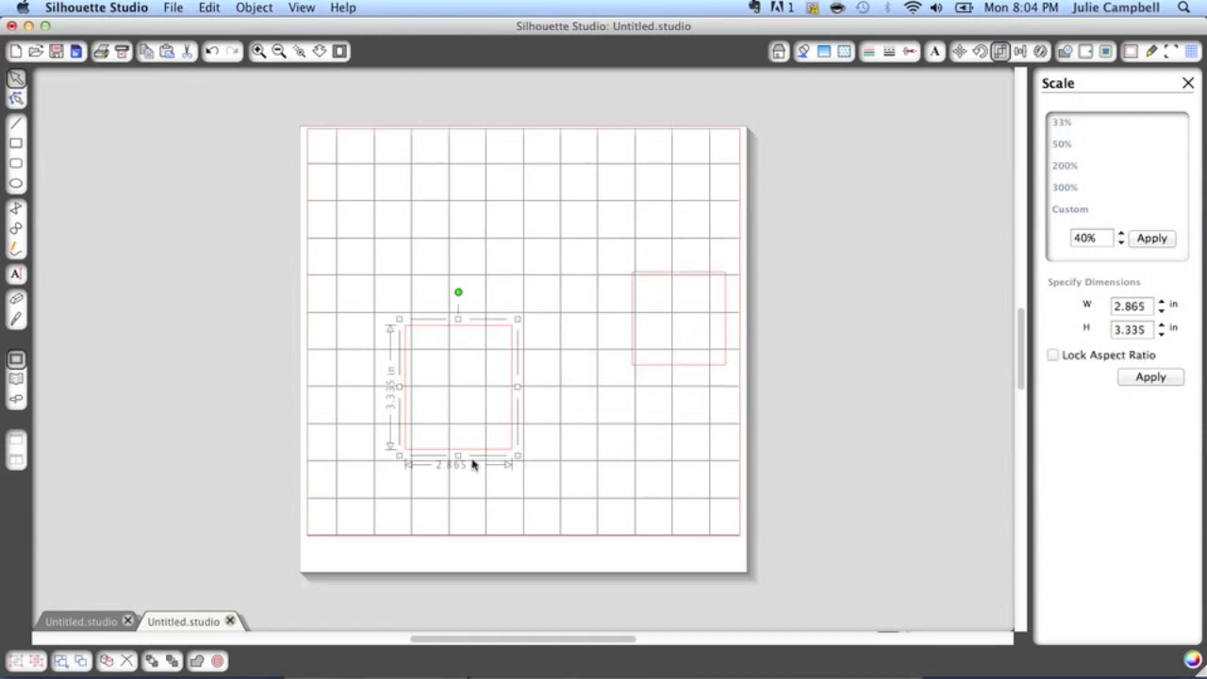
pyautogui.click(107, 662)
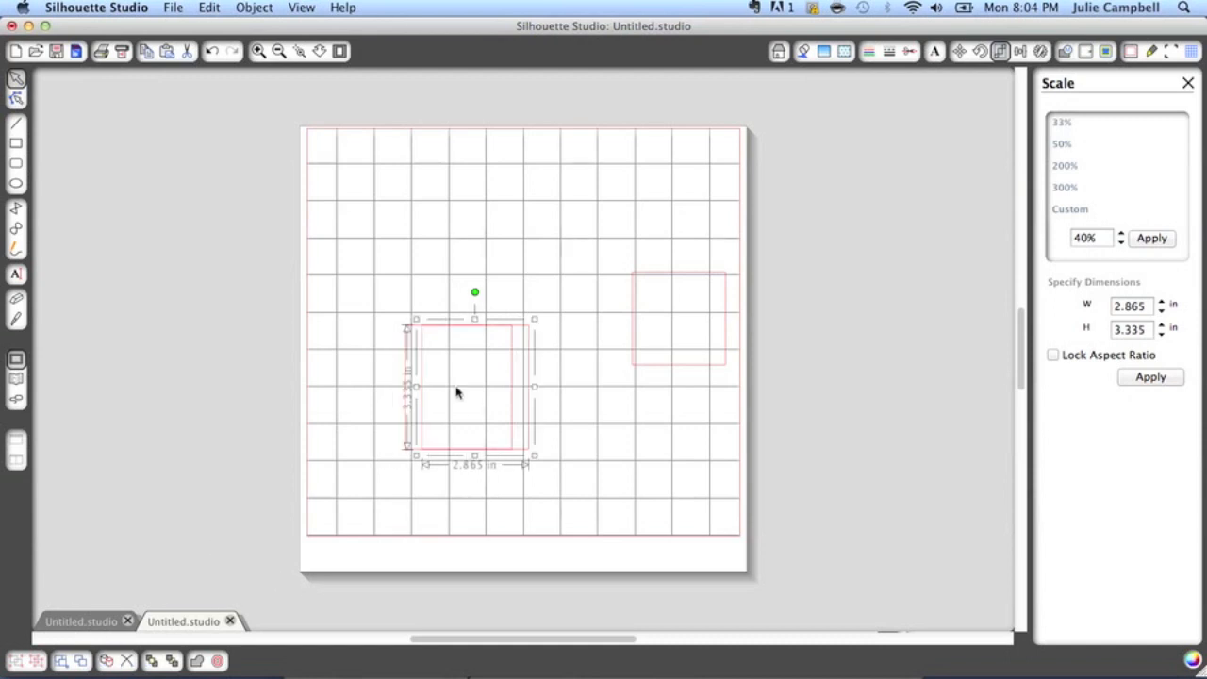
pyautogui.moveTo(523, 409); pyautogui.dragTo(513, 284)
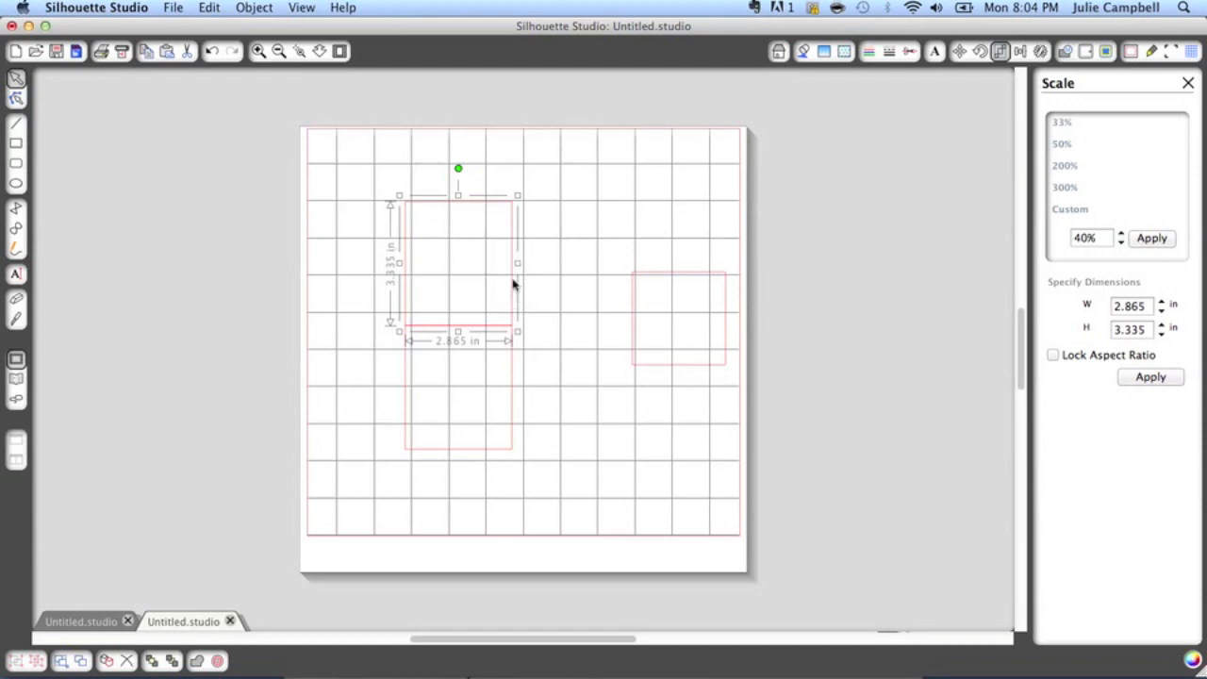
# Weld the two stacked rectangles into one tall rectangle
pyautogui.click(552, 324)
pyautogui.moveTo(379, 174); pyautogui.dragTo(533, 497)
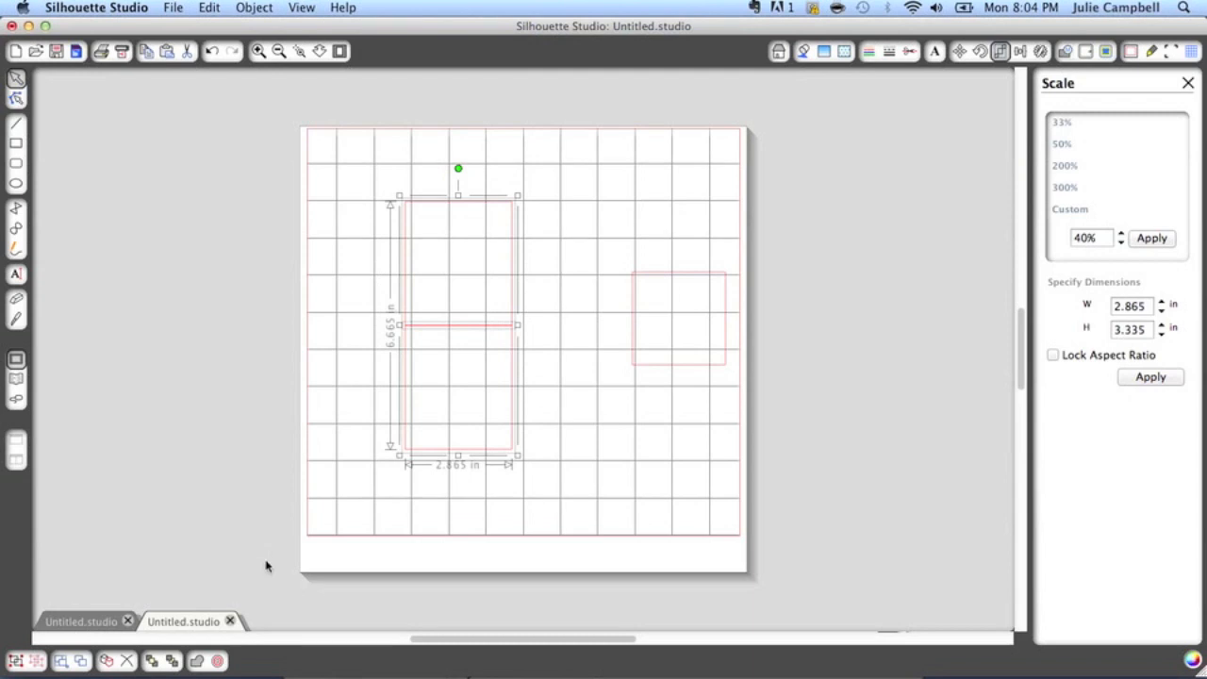
pyautogui.click(197, 661)
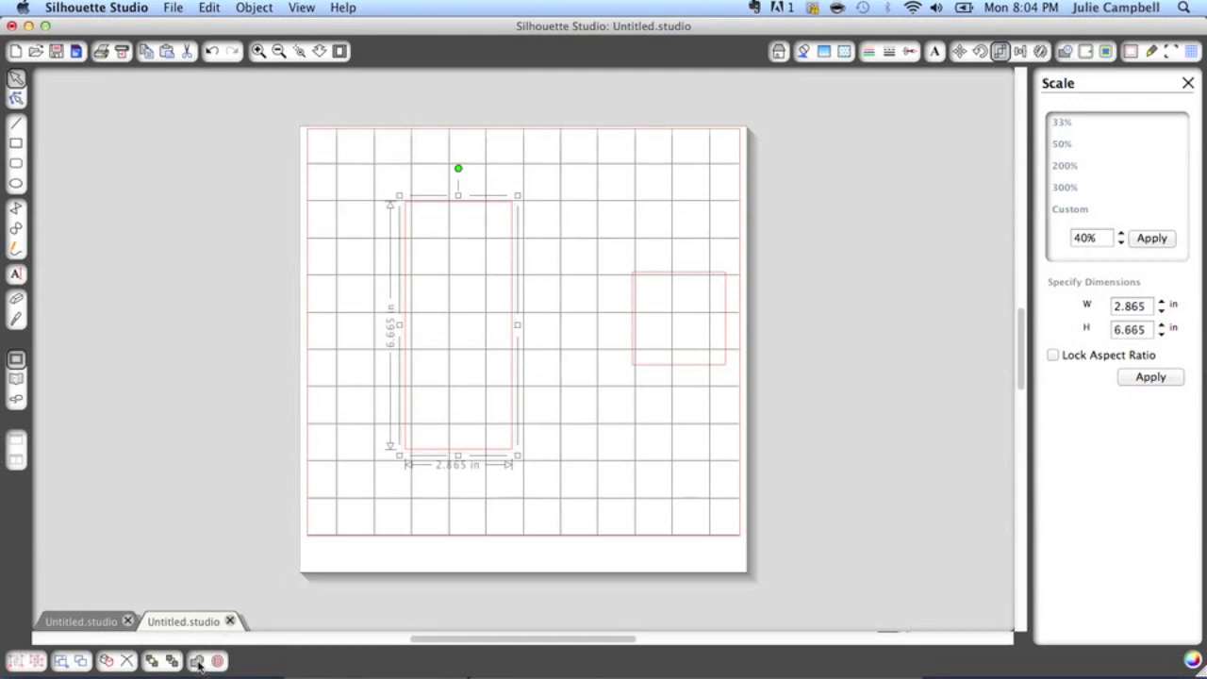
pyautogui.click(570, 477)
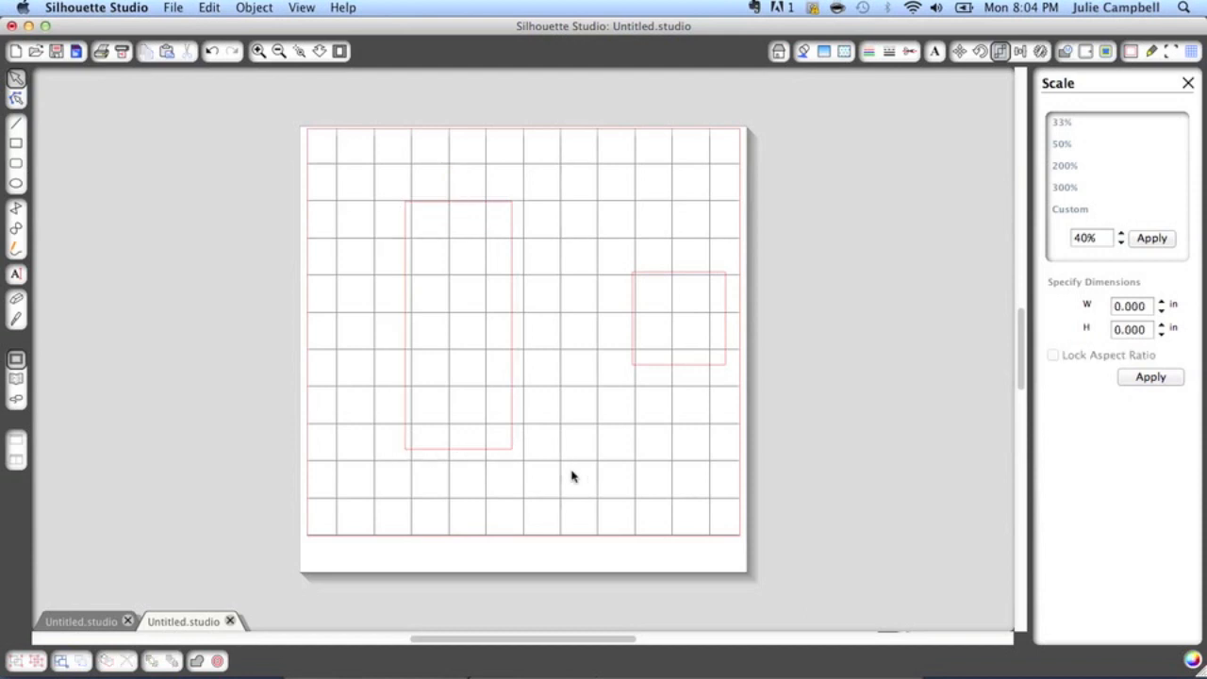
# Move the square back inside the lower half of the tall rectangle, with even side borders
pyautogui.moveTo(663, 368); pyautogui.dragTo(442, 429)
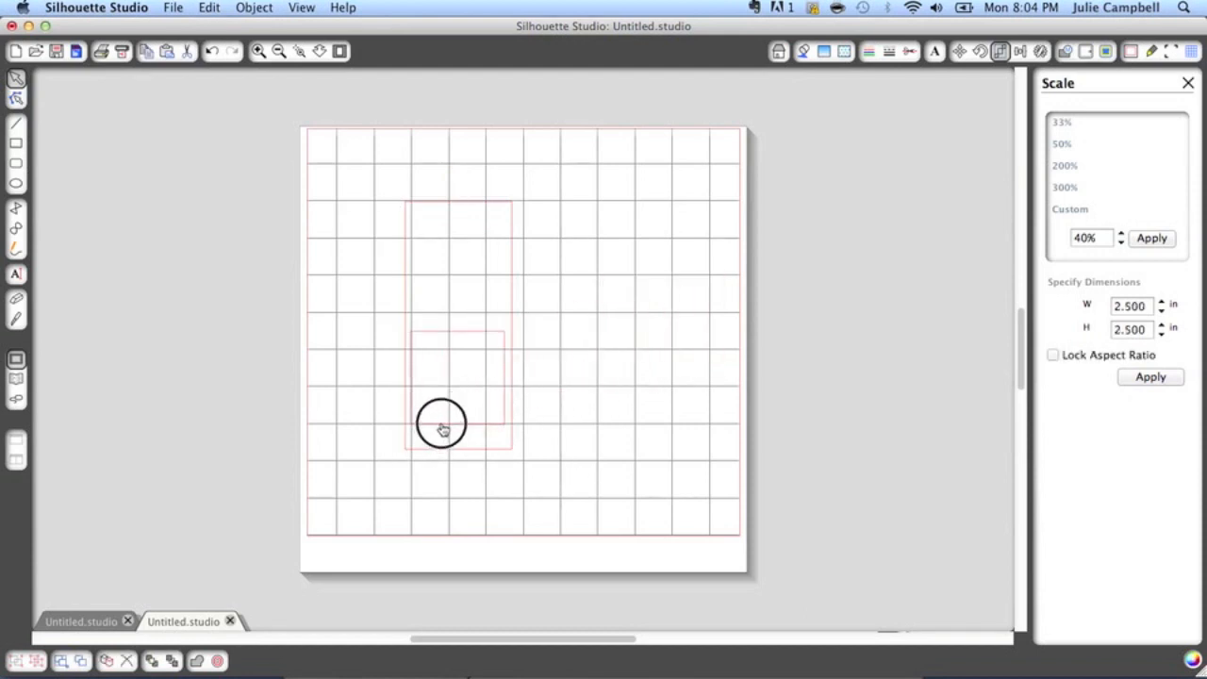
pyautogui.click(442, 429)
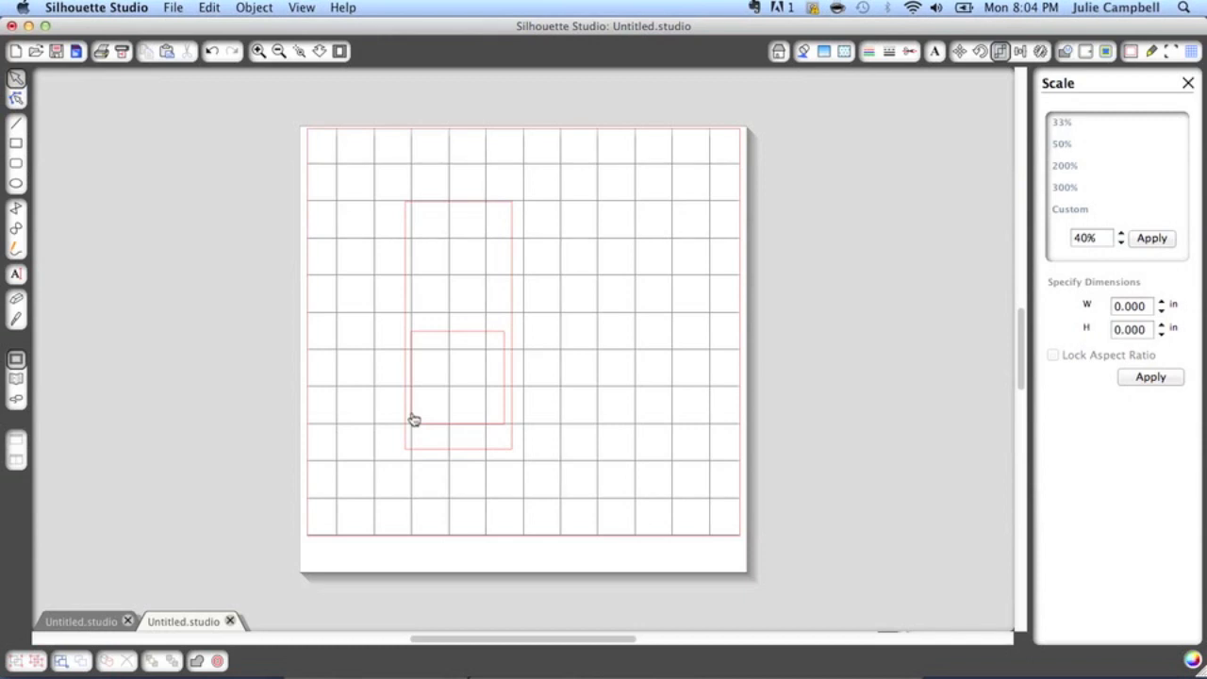
# Make a compound path from the tall rectangle and the square, and move it toward the page's upper-left corner
pyautogui.moveTo(377, 173); pyautogui.dragTo(566, 497)
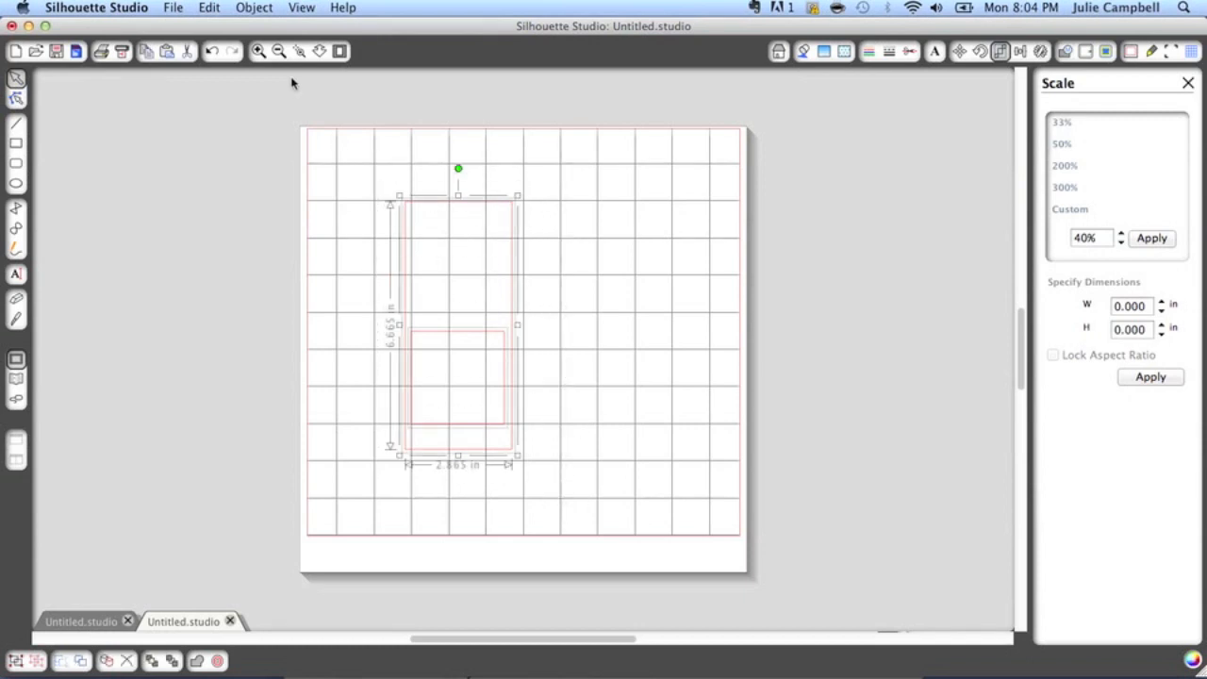
pyautogui.click(258, 9)
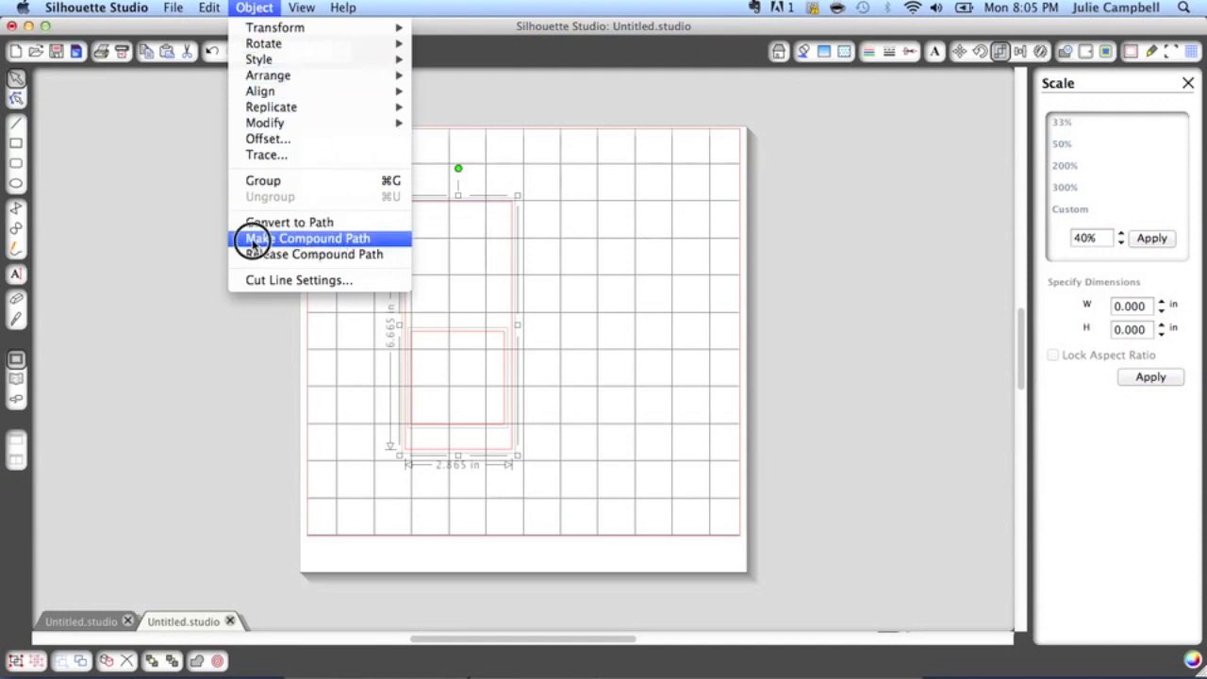
pyautogui.click(321, 238)
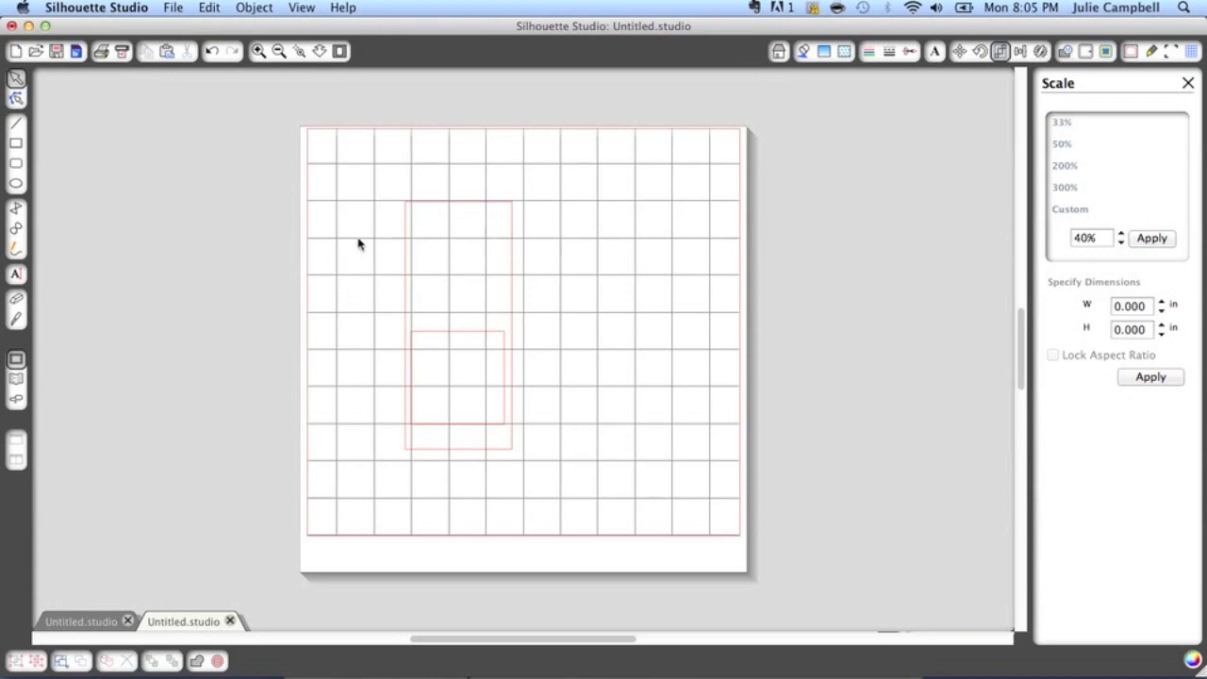
pyautogui.moveTo(406, 209); pyautogui.dragTo(340, 183)
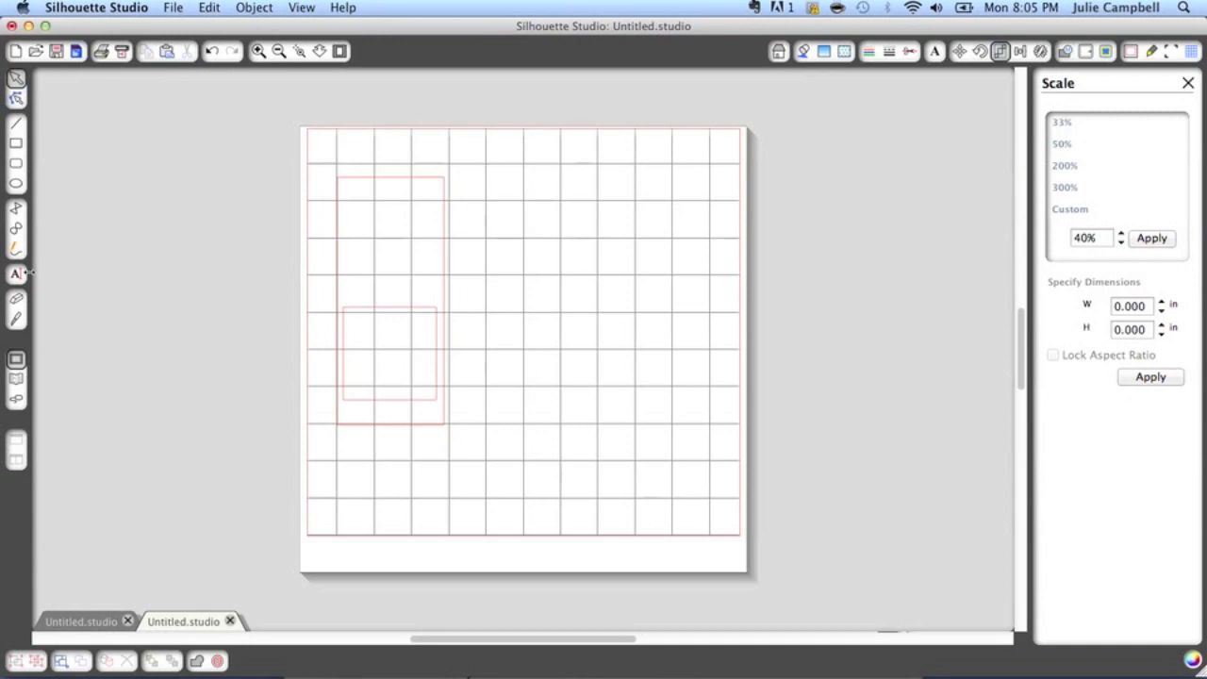
# Add the person's first name as 72 pt text in the Bebas font at the lower-left of the square opening
pyautogui.click(16, 274)
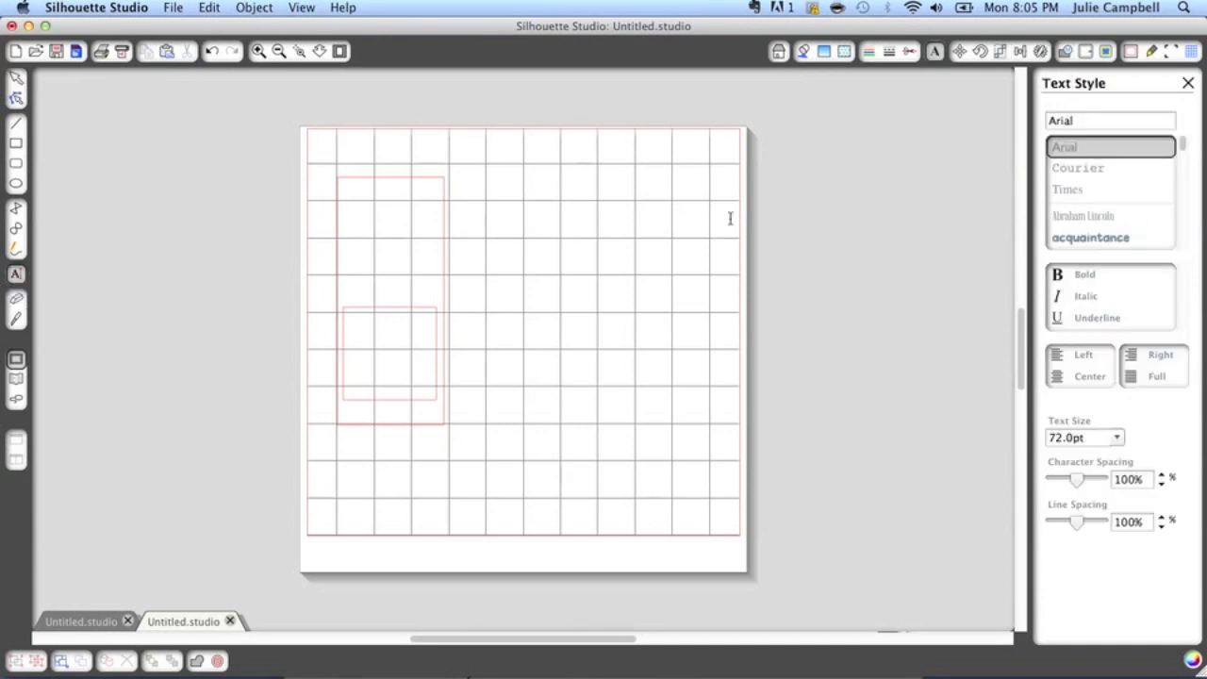
pyautogui.scroll(-4, 1075, 203)
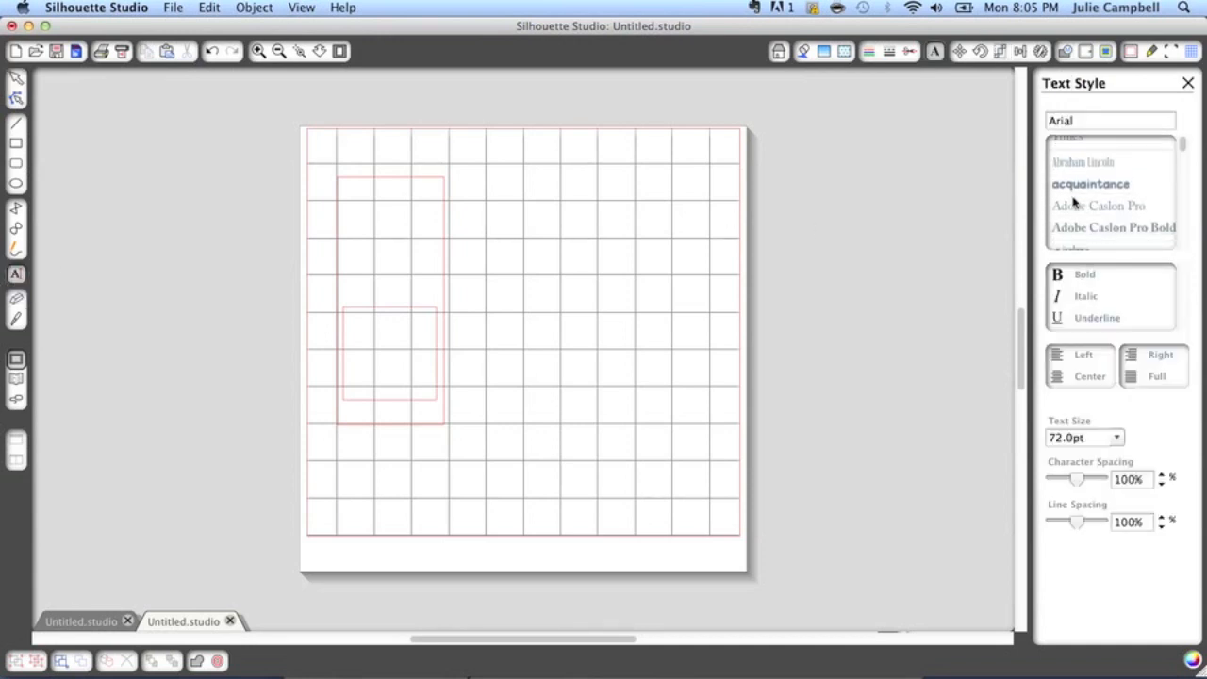
pyautogui.scroll(-5, 1075, 204)
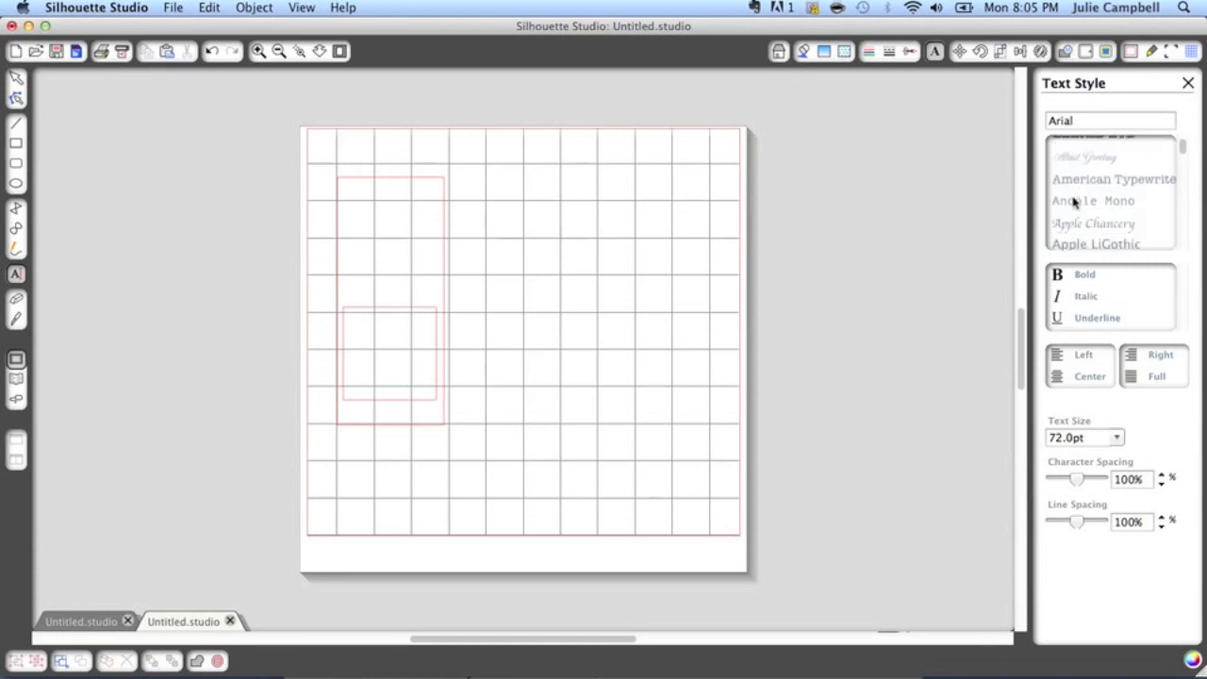
pyautogui.scroll(-6, 1075, 204)
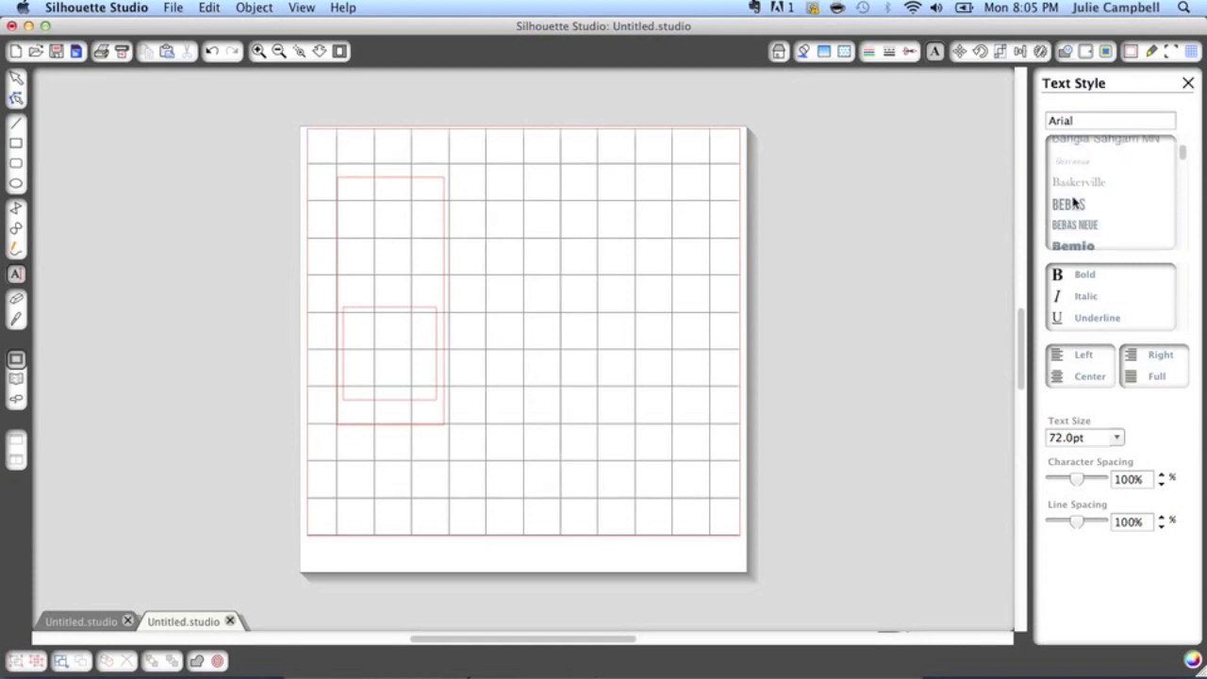
pyautogui.click(1073, 172)
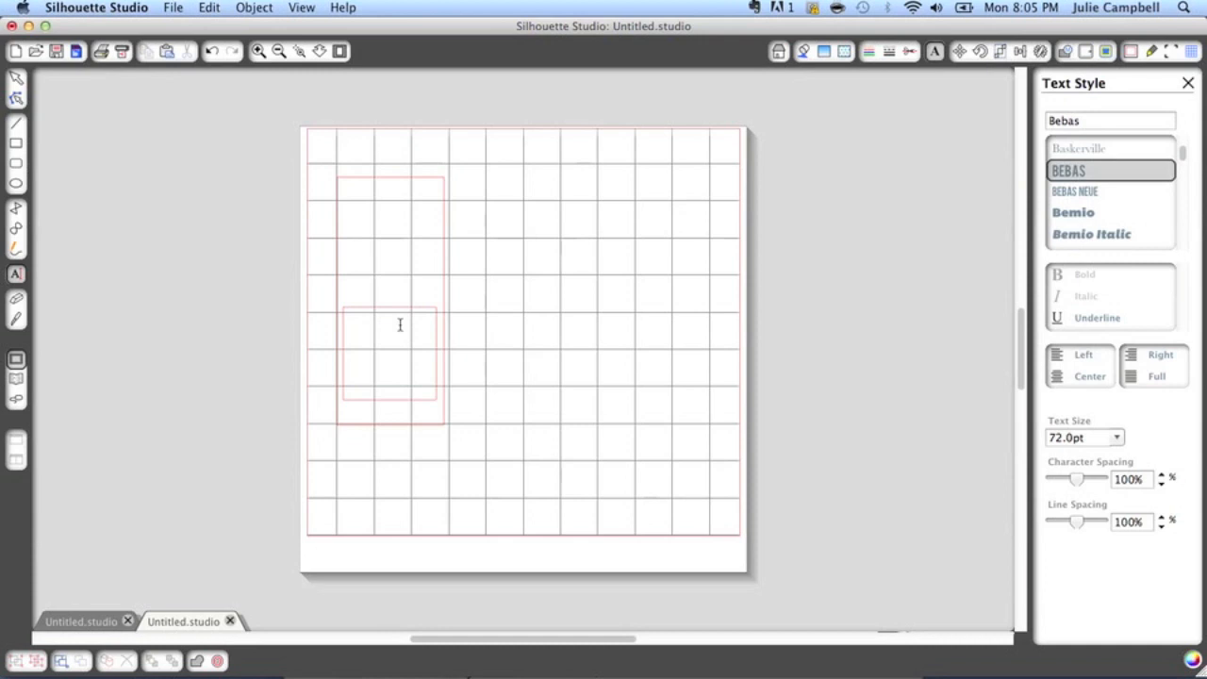
pyautogui.click(356, 402)
pyautogui.write('ELI')
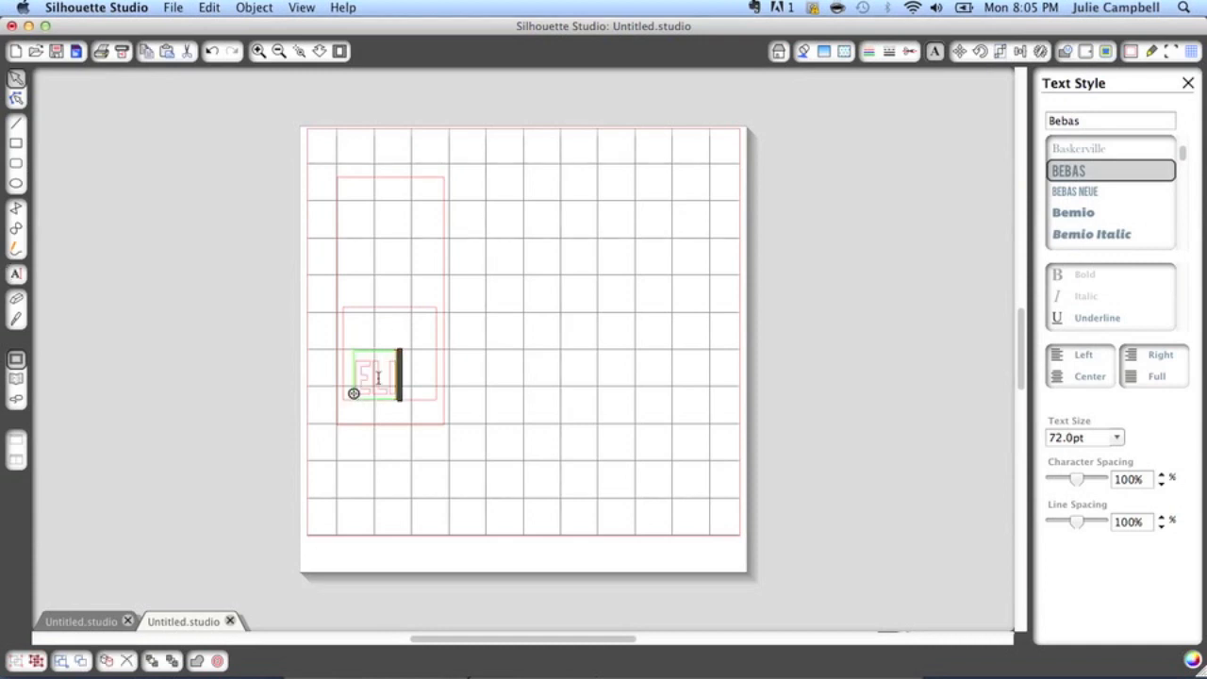
# Scale down the name text and position it overlapping the bottom edge of the square opening near its left corner
pyautogui.doubleClick(378, 378)
pyautogui.moveTo(403, 343); pyautogui.dragTo(375, 399)
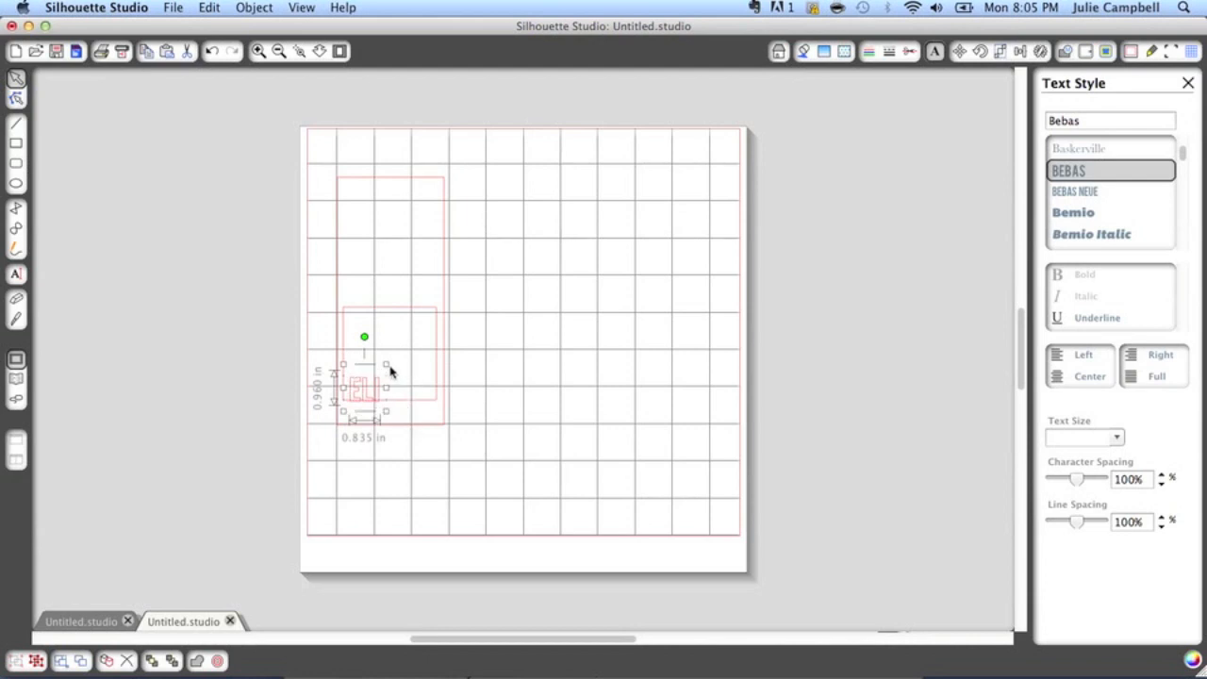
pyautogui.moveTo(387, 366); pyautogui.dragTo(388, 369)
pyautogui.click(426, 460)
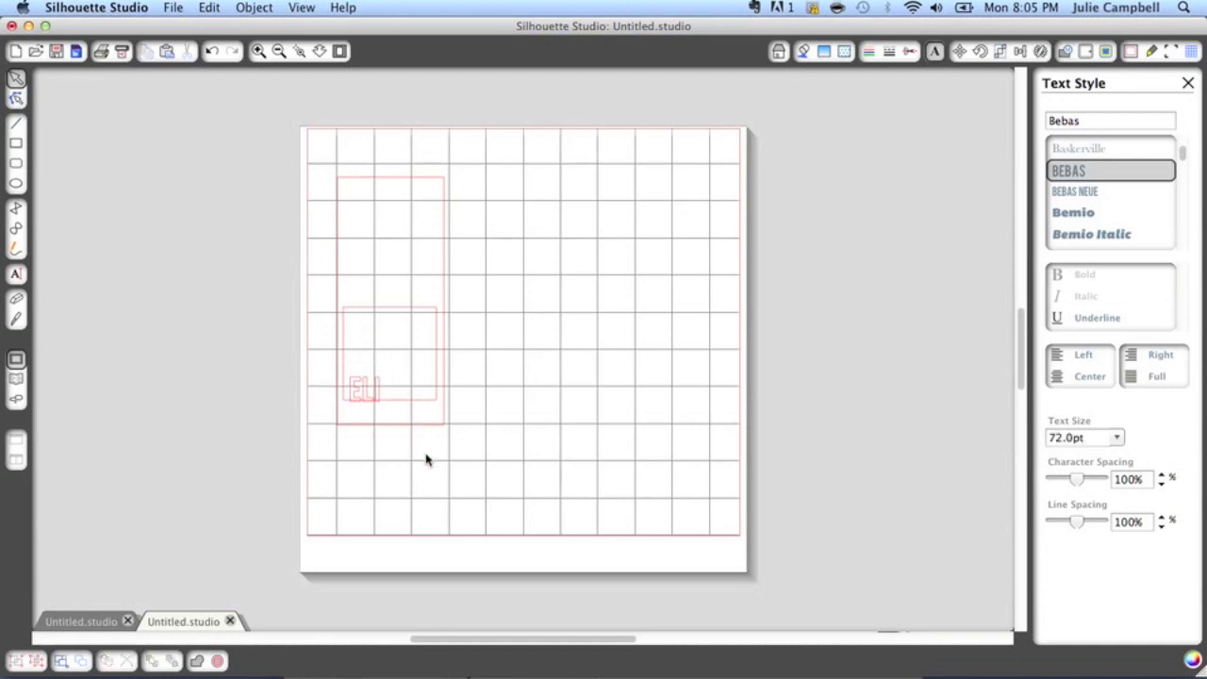
# Weld the name text to the frame shape so the letters merge into the bottom edge of the square opening
pyautogui.moveTo(468, 438); pyautogui.dragTo(296, 162)
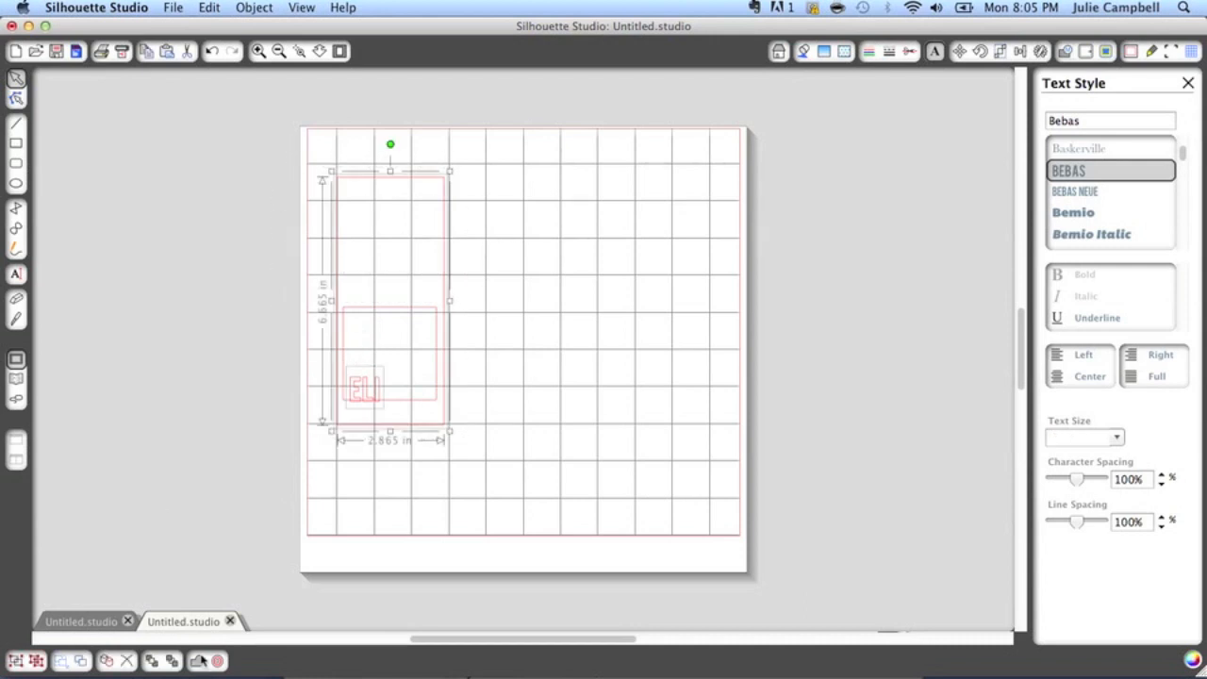
pyautogui.click(196, 662)
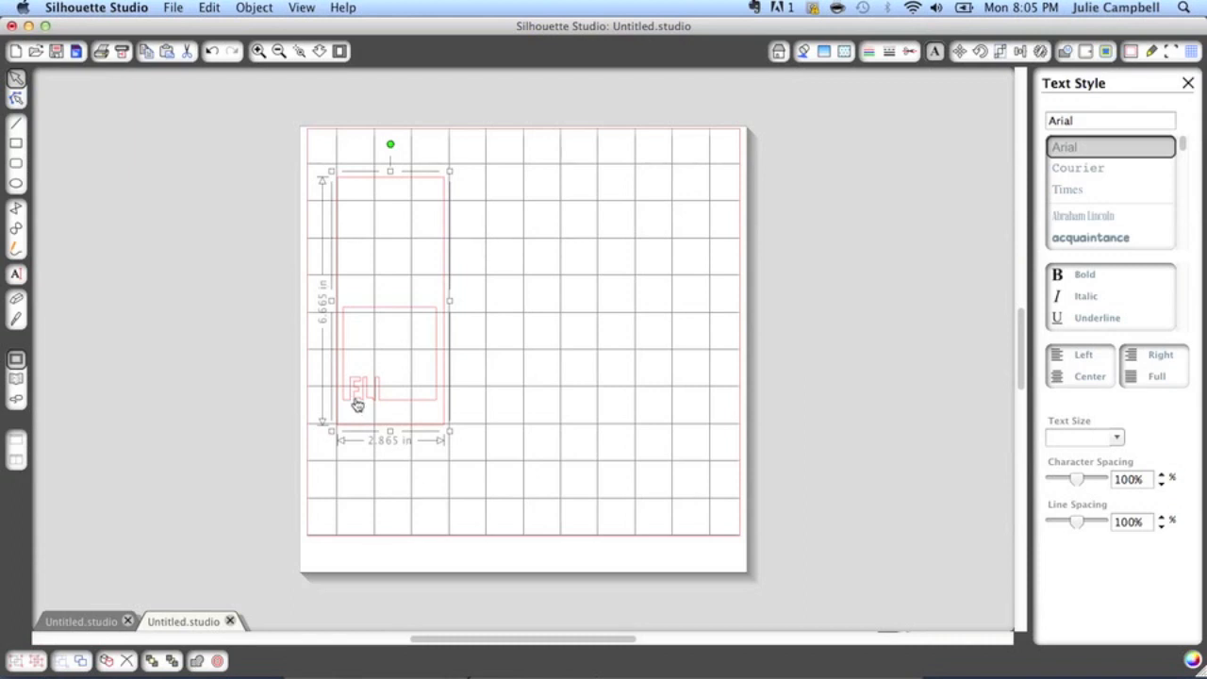
pyautogui.click(481, 361)
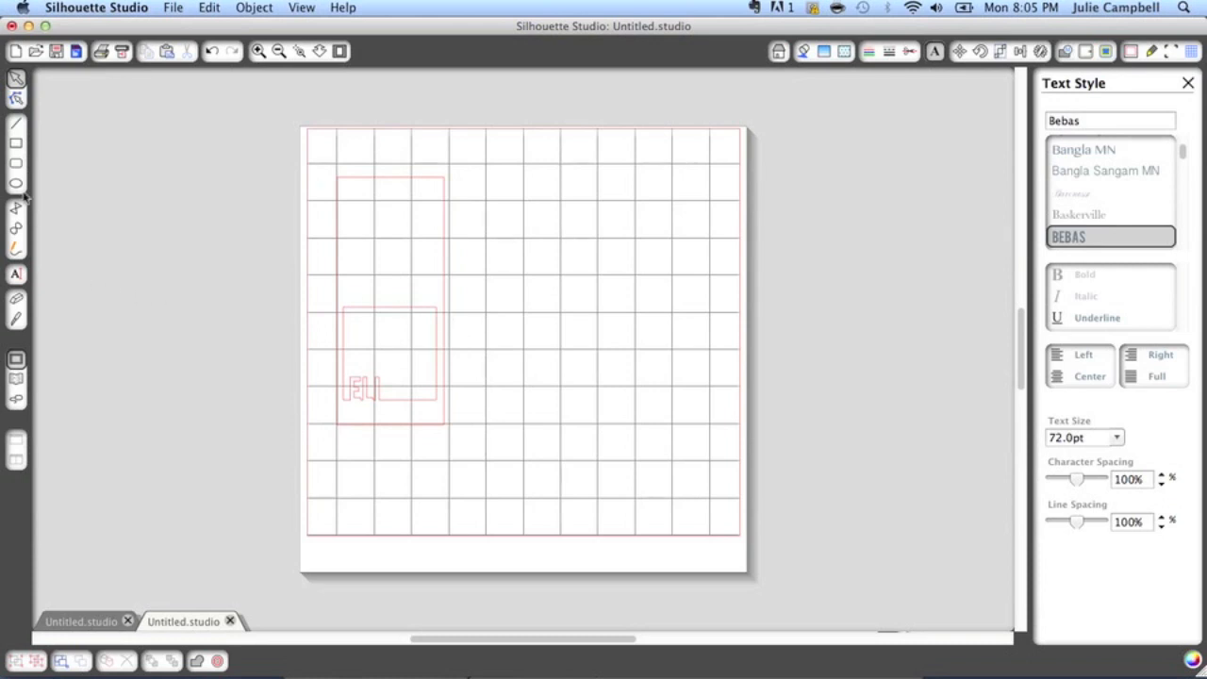
# Draw a horizontal fold line about 3.06 in long across the tall rectangle above the square opening, using the medium-dash line style
pyautogui.click(16, 124)
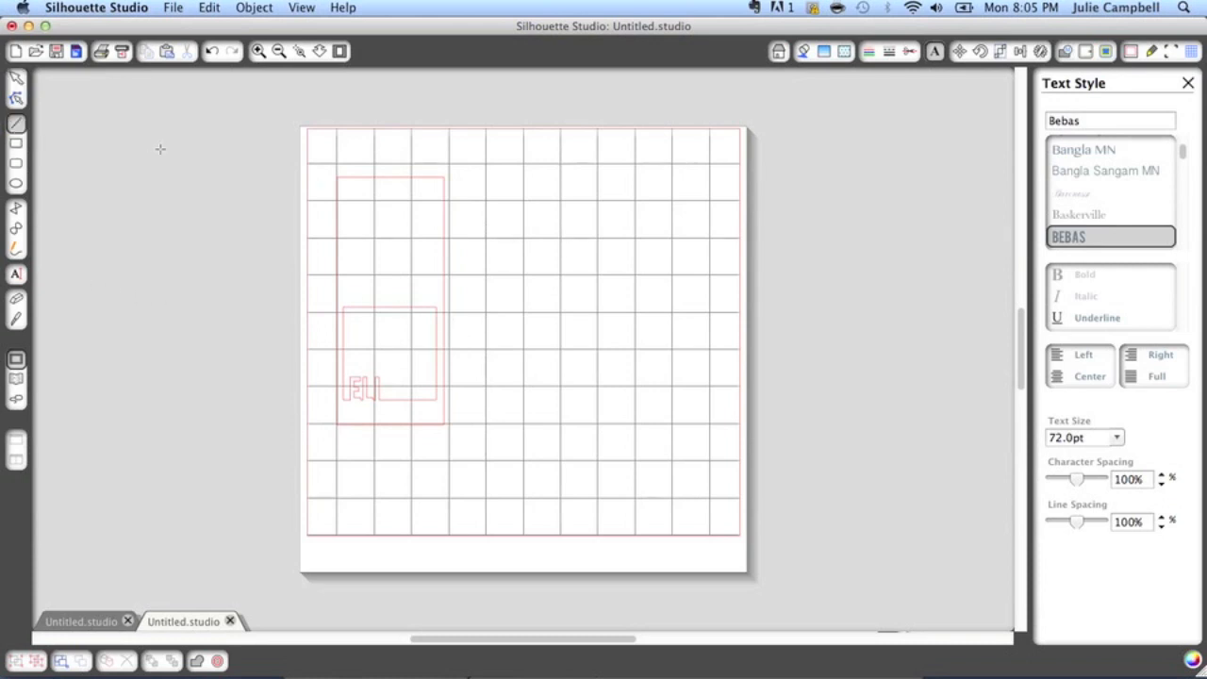
pyautogui.click(889, 53)
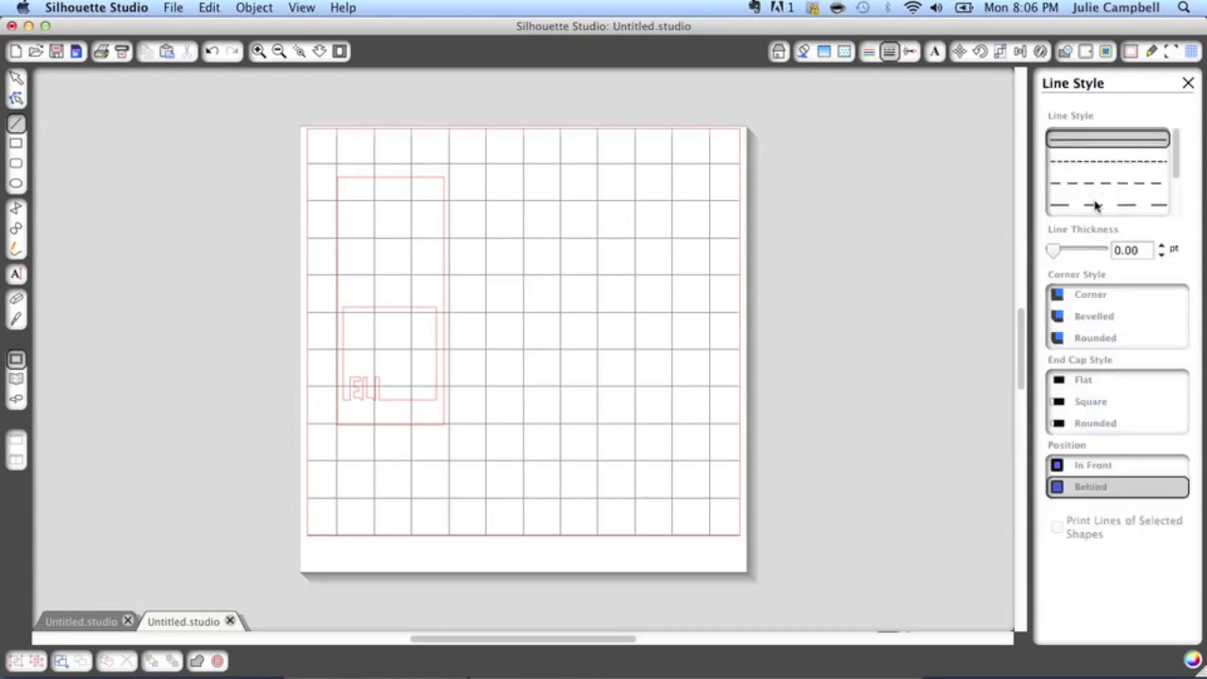
pyautogui.scroll(-5, 1095, 205)
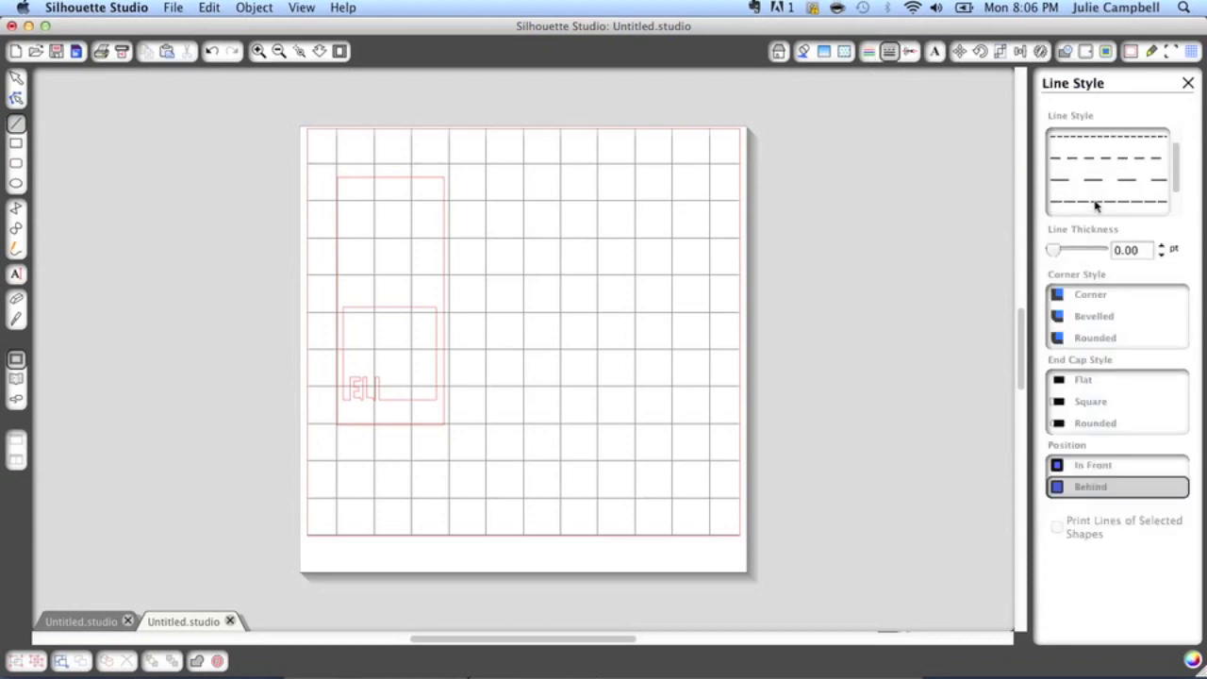
pyautogui.scroll(5, 1095, 205)
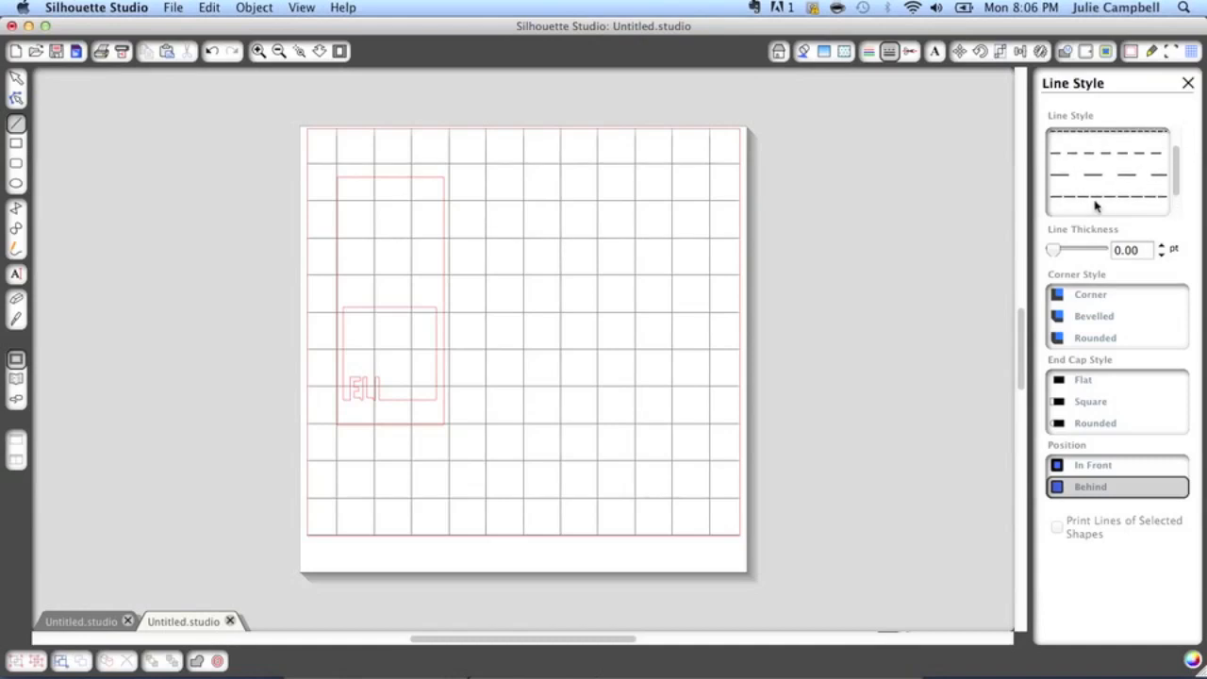
pyautogui.click(1093, 167)
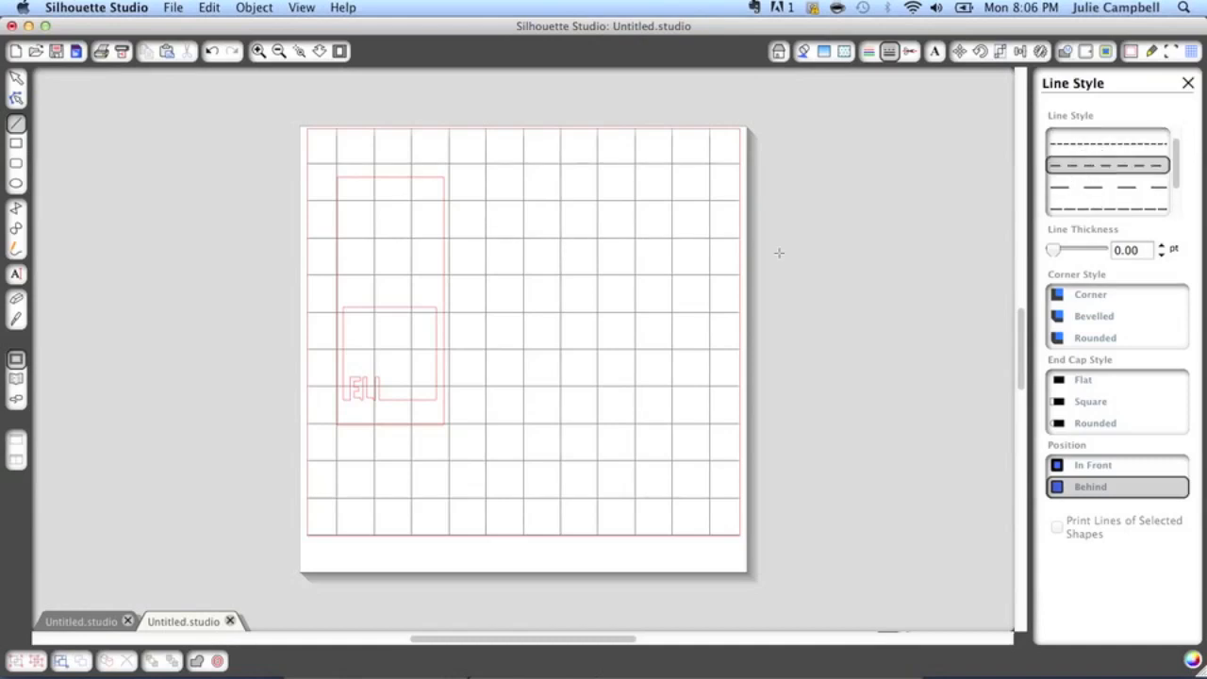
pyautogui.click(338, 281)
pyautogui.click(463, 283)
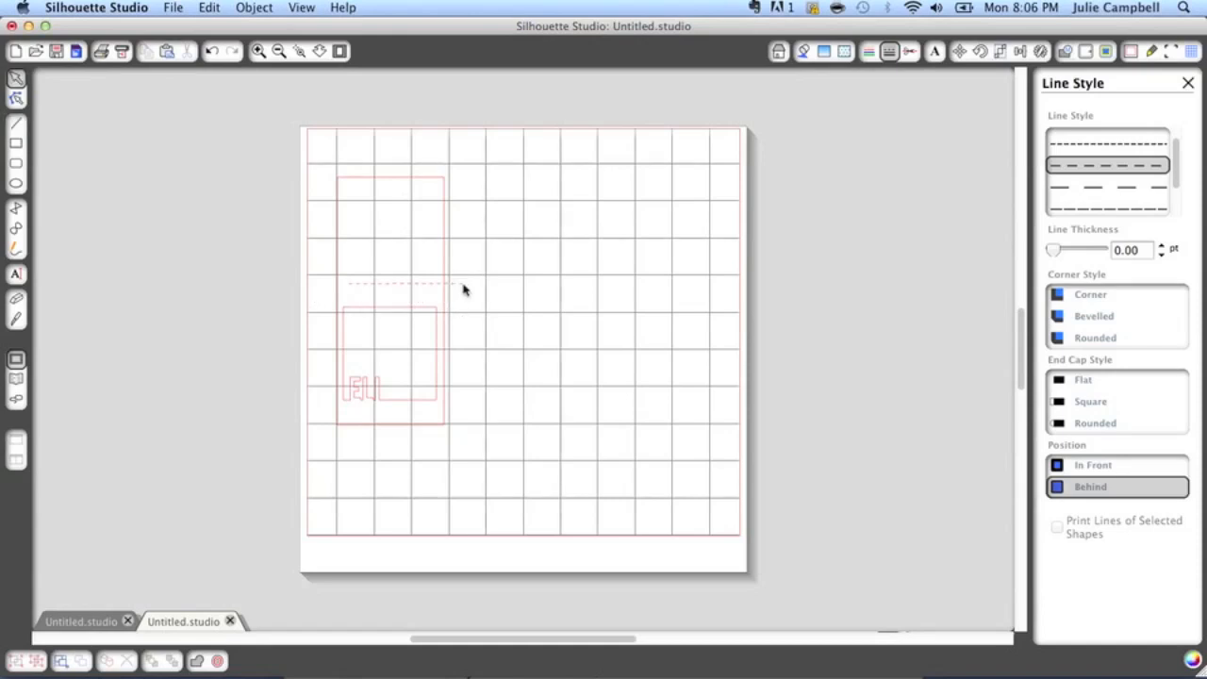
# Shorten the dashed fold line to about 2.95 in and align it with the frame using Align Middle
pyautogui.click(426, 292)
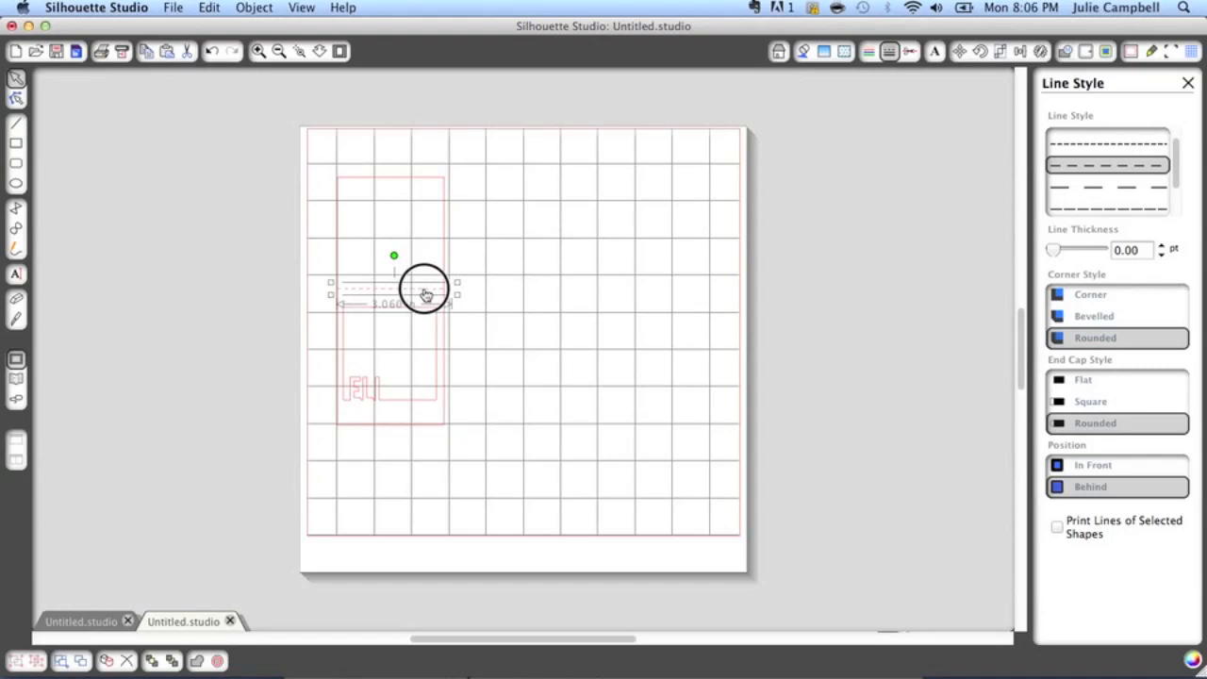
pyautogui.moveTo(458, 295); pyautogui.dragTo(453, 295)
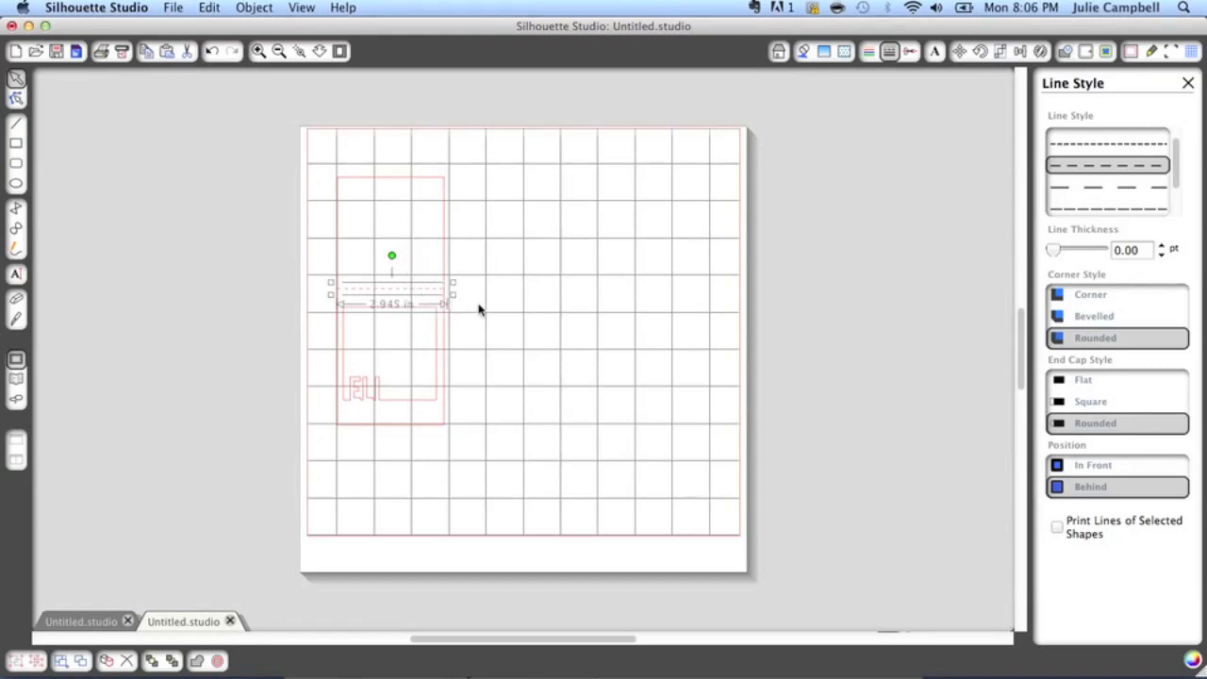
pyautogui.click(381, 183)
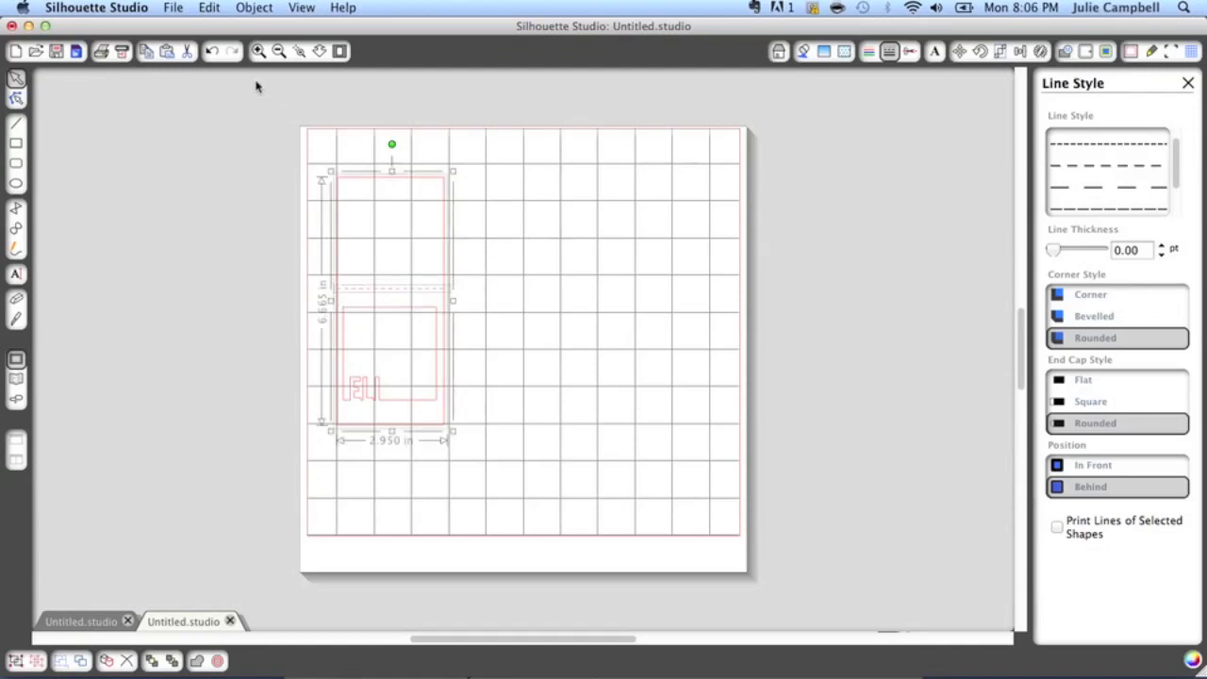
pyautogui.click(252, 9)
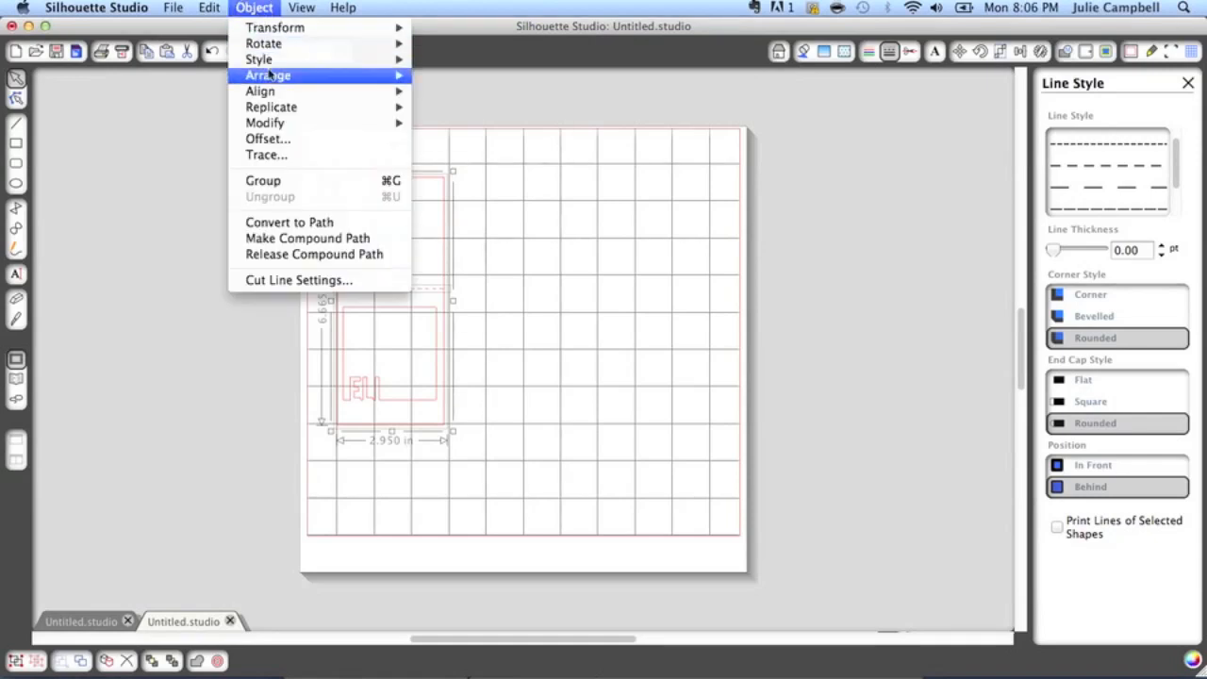
pyautogui.moveTo(272, 94)
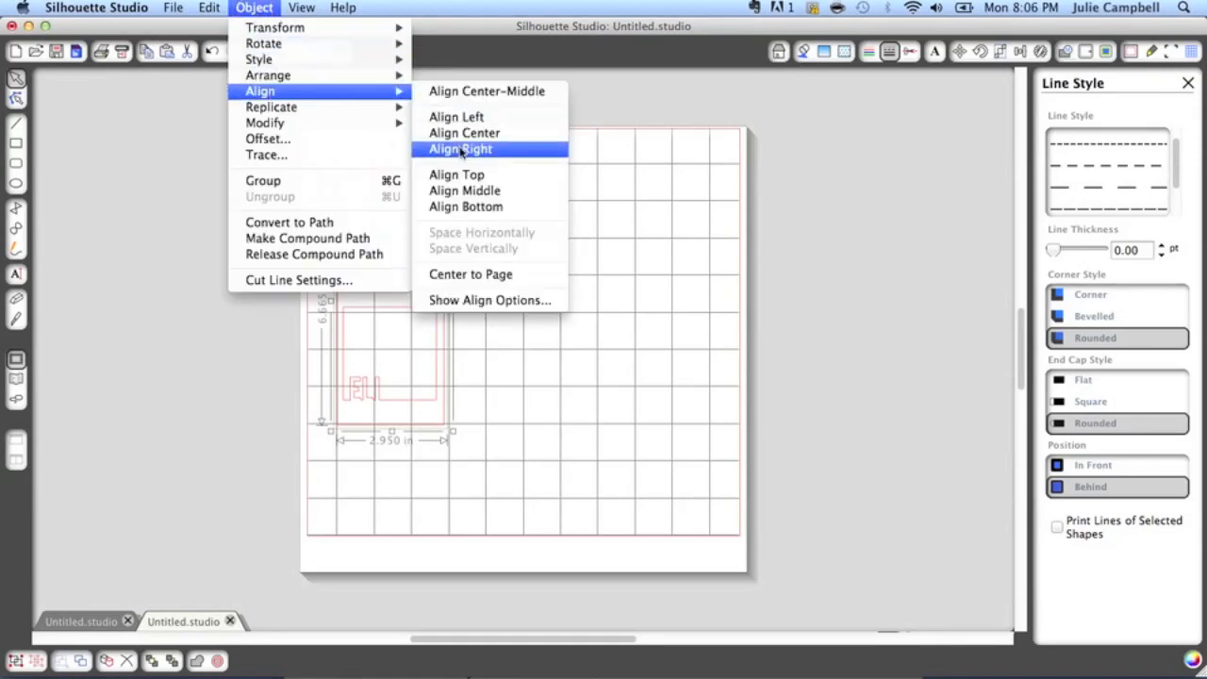
pyautogui.click(465, 192)
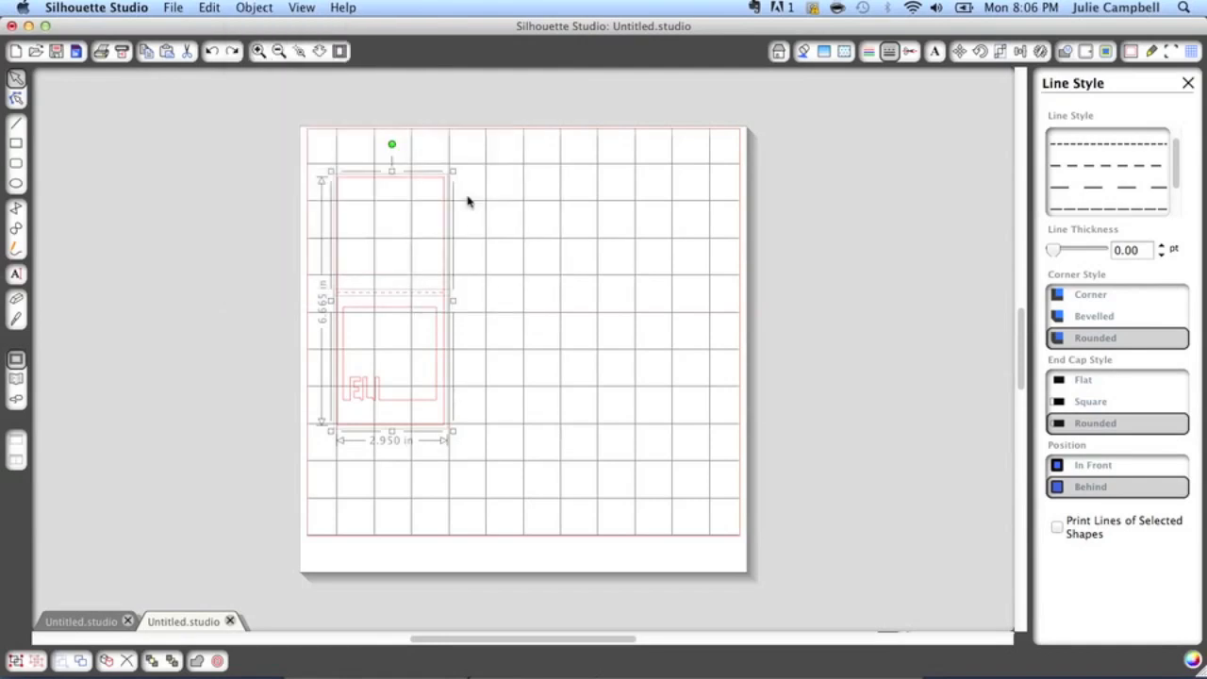
pyautogui.click(517, 336)
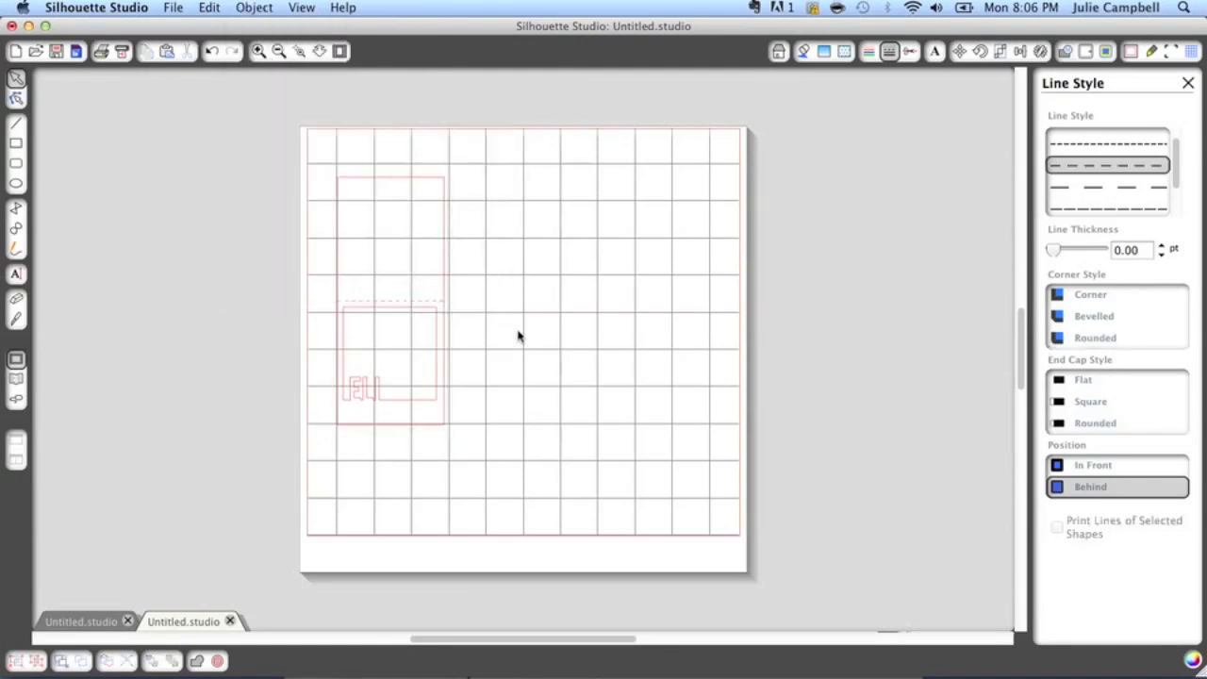
# Group the frame and the dashed fold line, and move the group into the page's upper-left corner
pyautogui.click(323, 158)
pyautogui.moveTo(324, 159); pyautogui.dragTo(472, 452)
pyautogui.click(16, 660)
pyautogui.moveTo(363, 396); pyautogui.dragTo(347, 362)
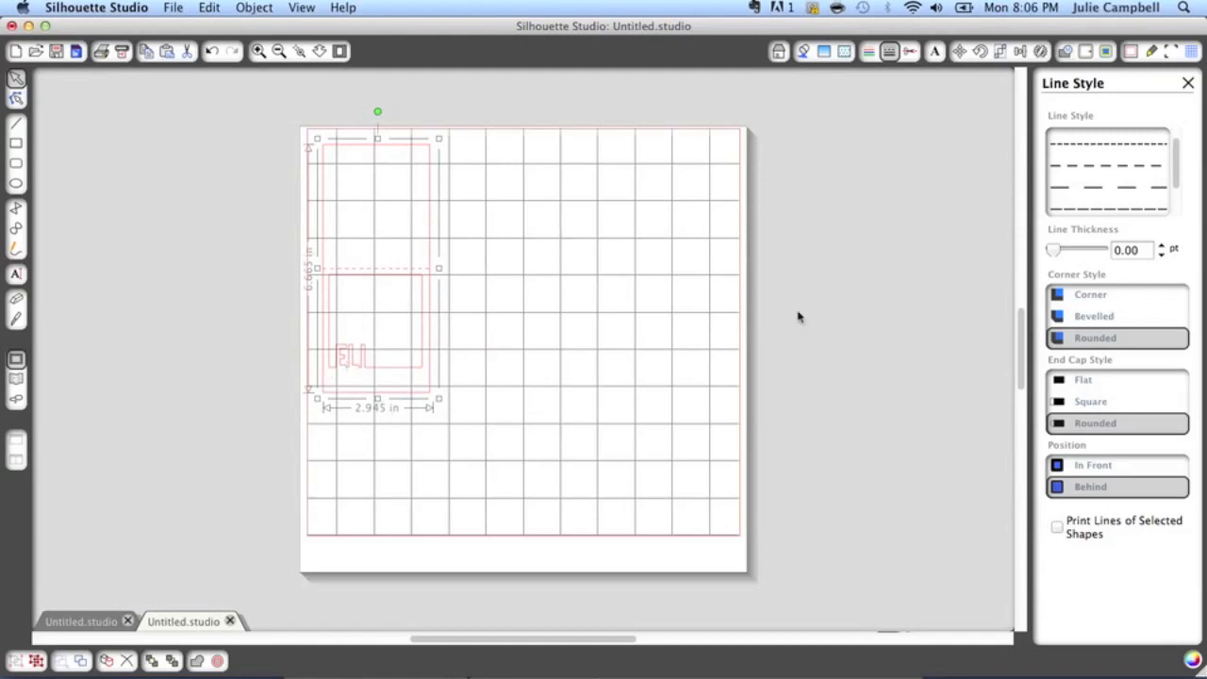
# Open the Silhouette cut settings for the design
pyautogui.click(1152, 52)
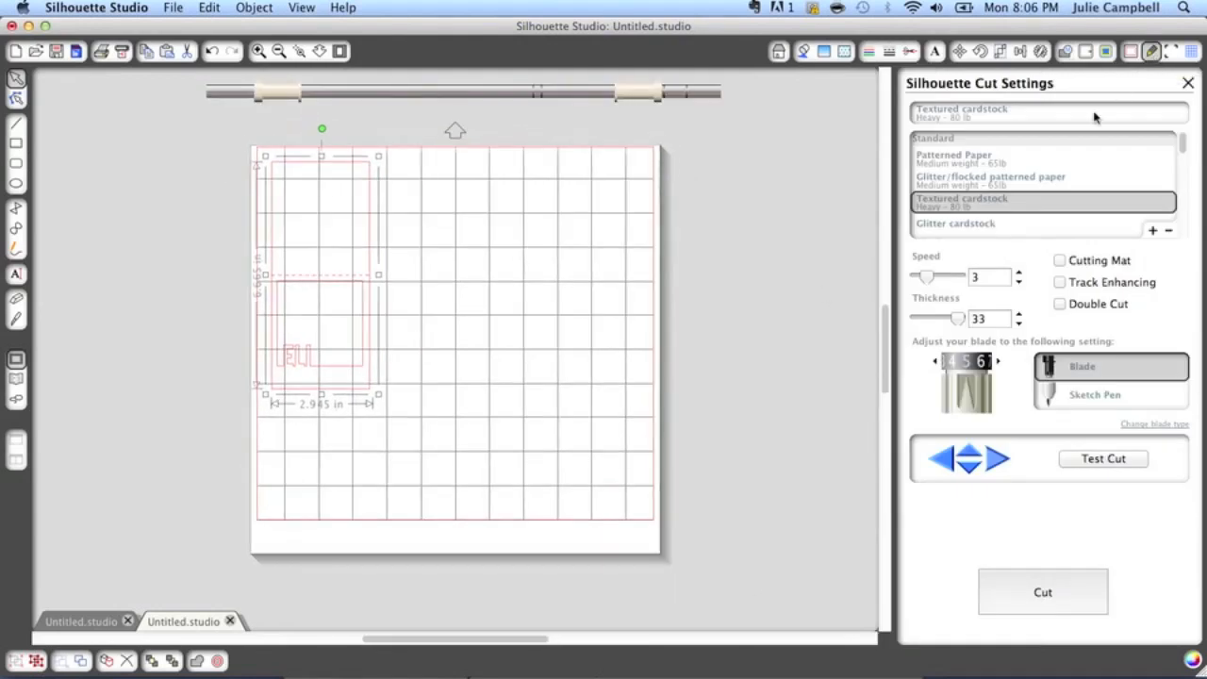